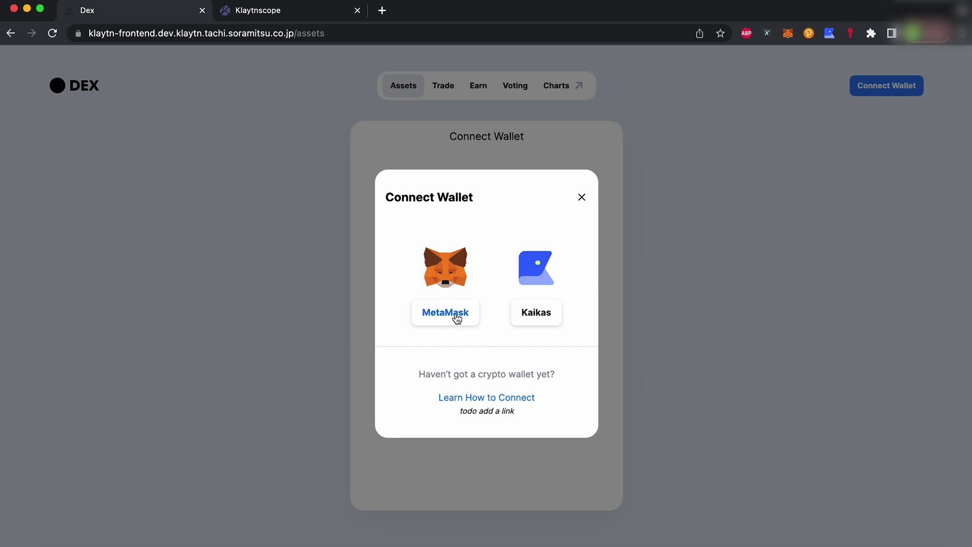
# Connect MetaMask to DEX, leaving zero token balances, and bring the Klaytnscope explorer tab forward.
pyautogui.click(456, 314)
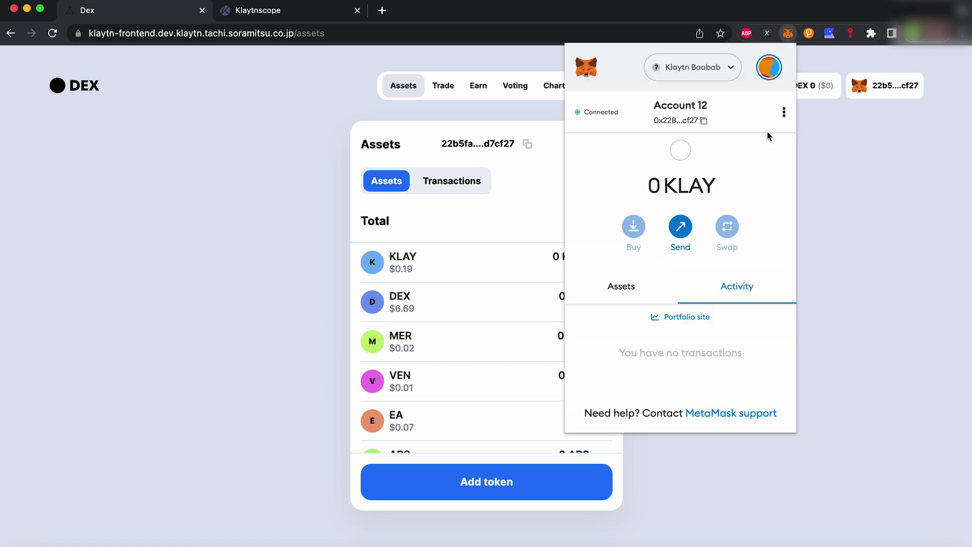
pyautogui.click(536, 211)
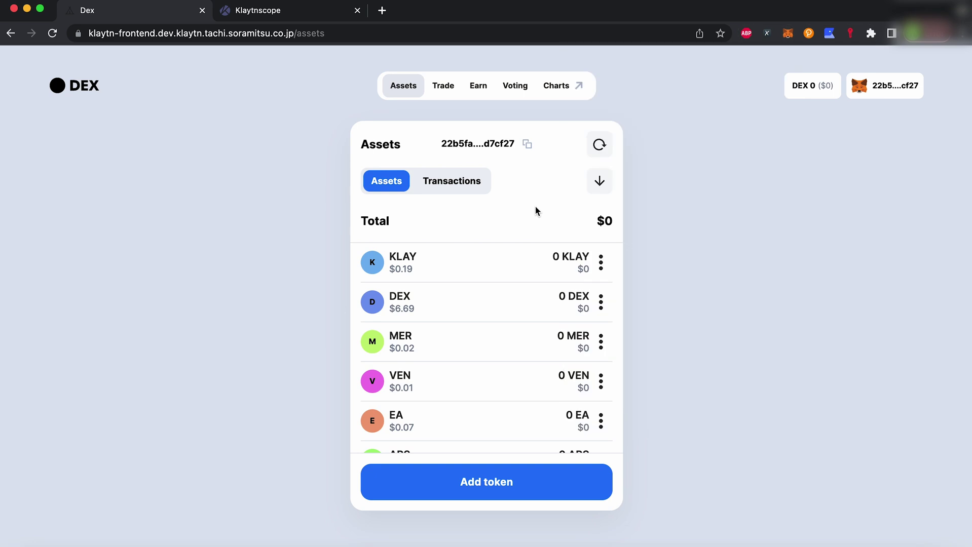
pyautogui.click(297, 15)
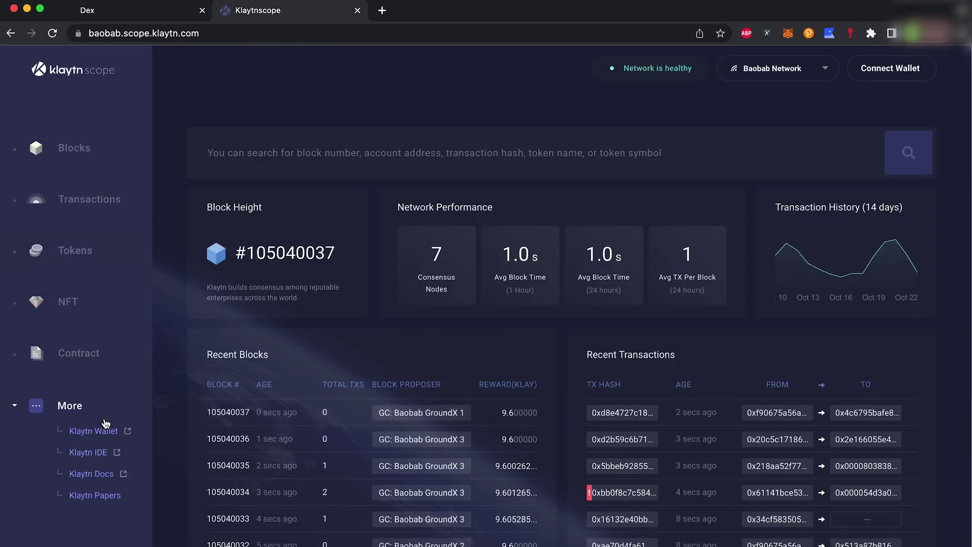
# Get 150 testnet KLAY from the Klaytn Wallet faucet for the pasted wallet address, then return to DEX.
pyautogui.click(86, 431)
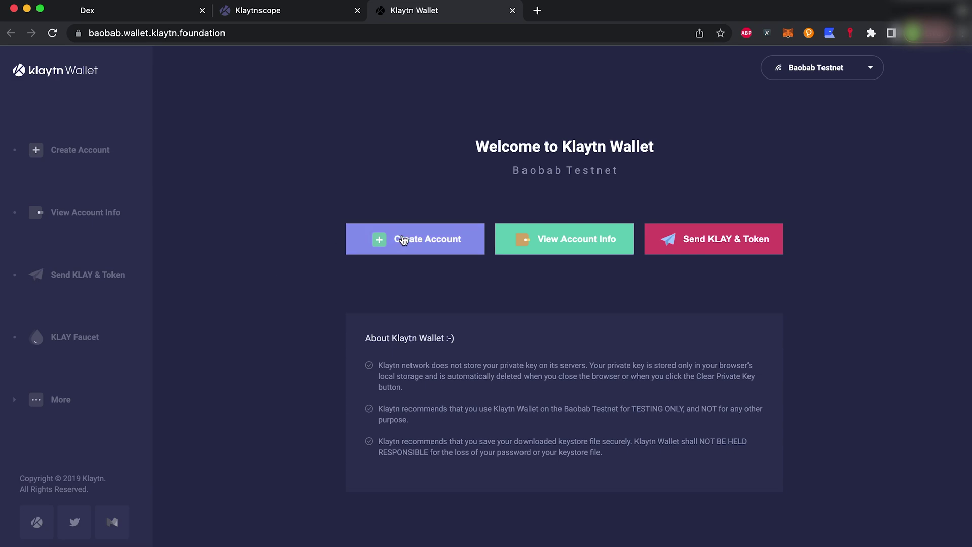
pyautogui.click(116, 333)
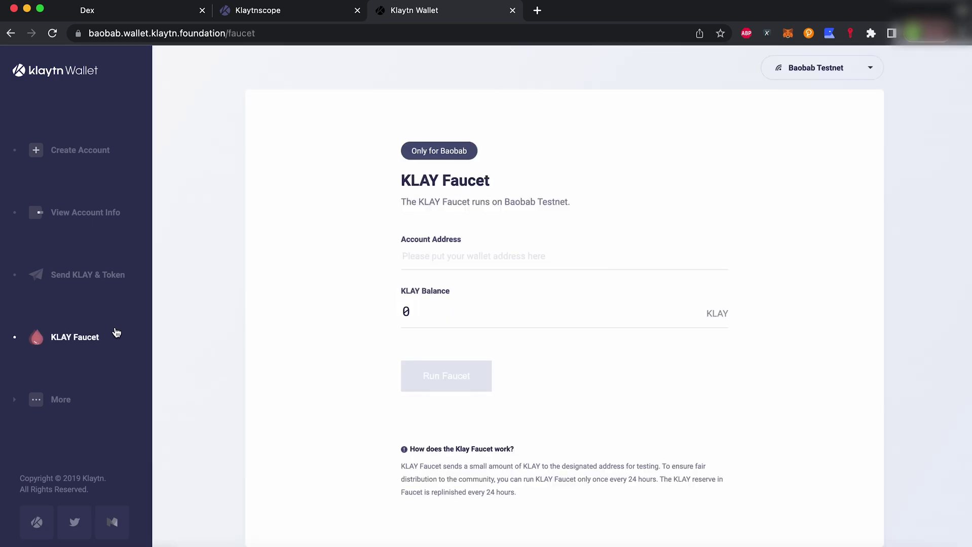
pyautogui.click(451, 259)
pyautogui.write('0x22b5fa7229e0dfdba31ef8dbbdbfa7ebd5d7cf27')
pyautogui.click(420, 376)
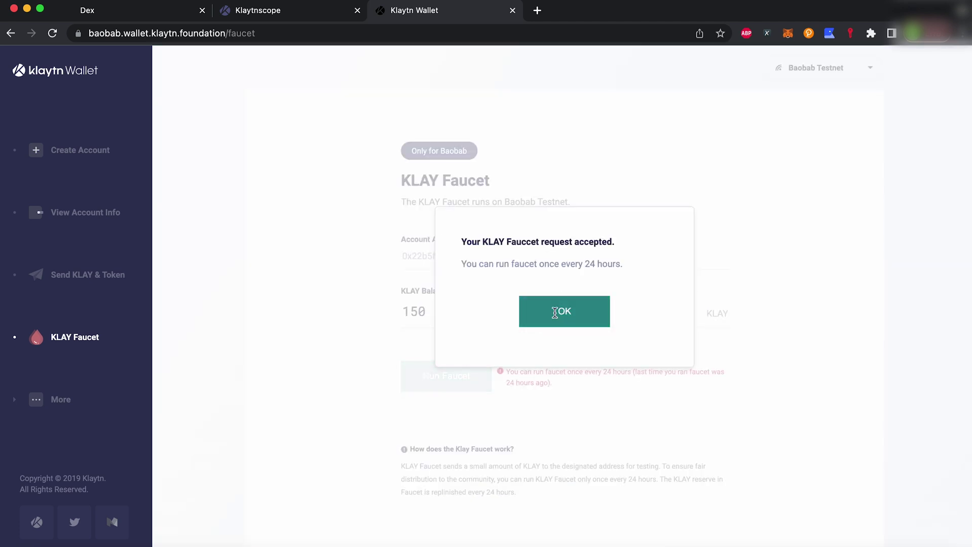
pyautogui.click(556, 312)
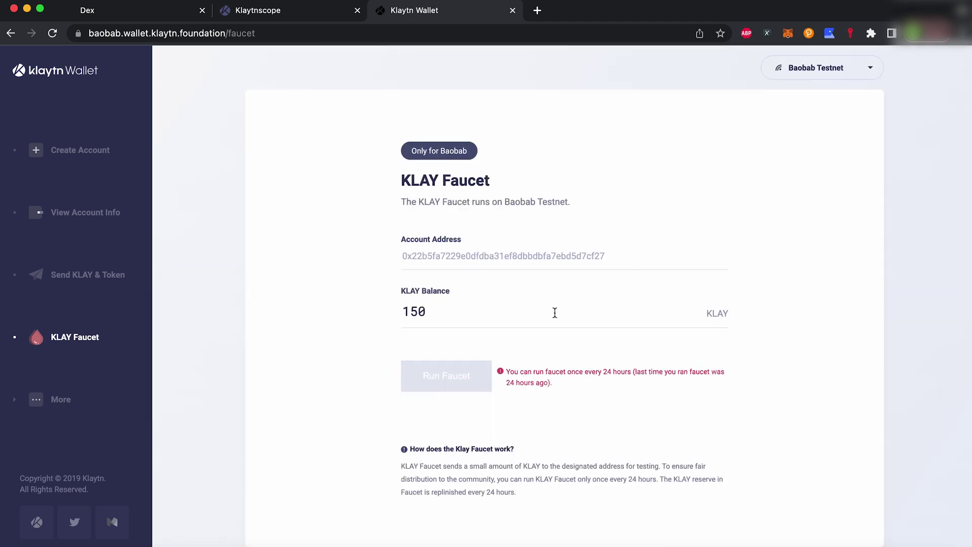
pyautogui.click(151, 12)
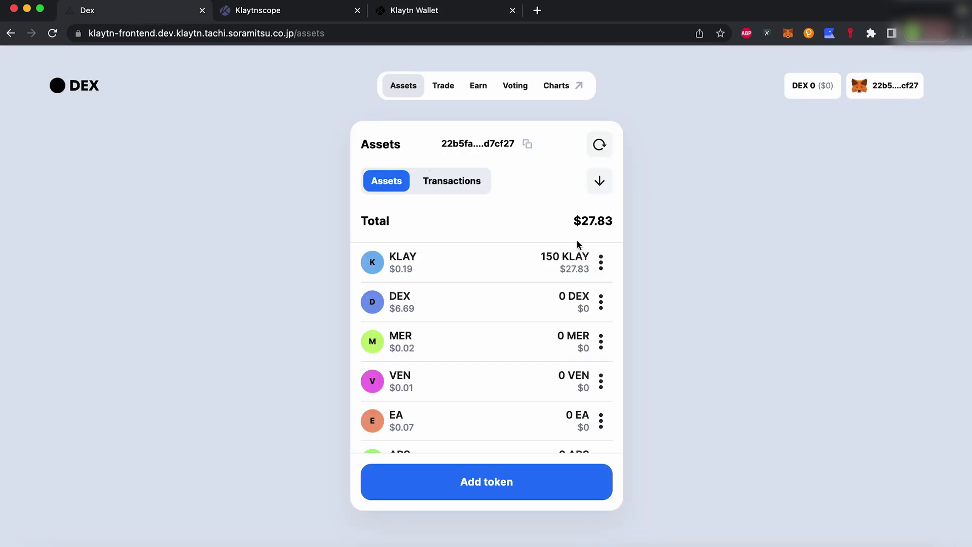
# Open the swap page and browse the receiving-token list.
pyautogui.click(448, 91)
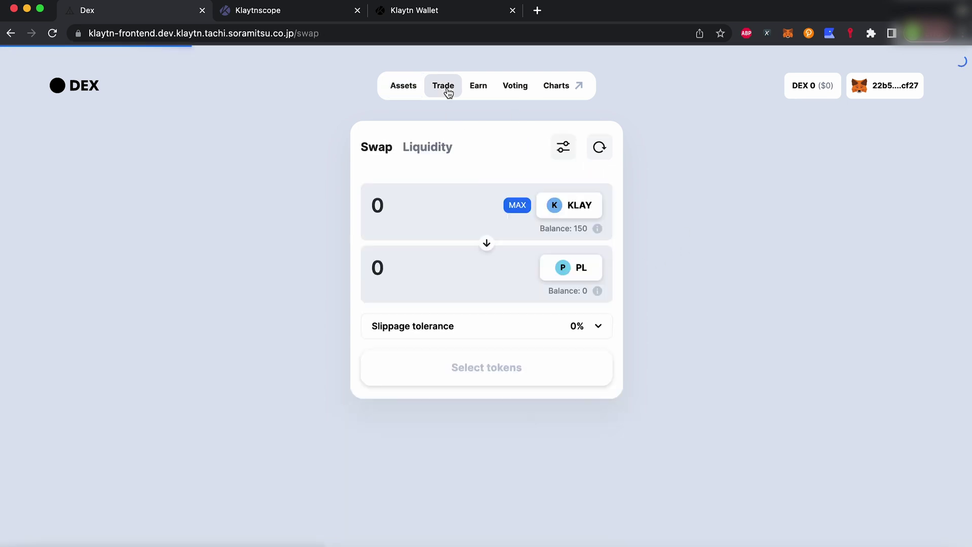
pyautogui.click(580, 274)
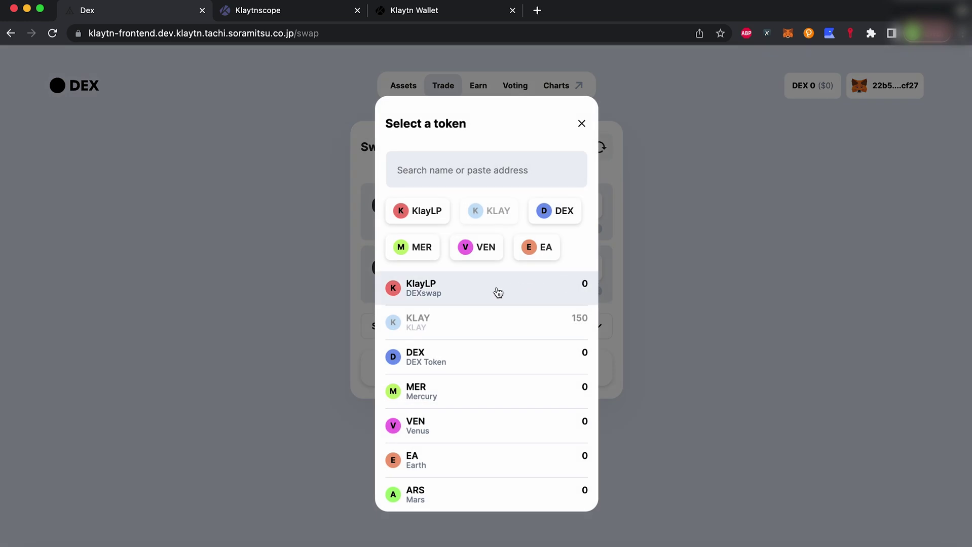
pyautogui.click(581, 124)
# View the Add Liquidity form, then the Earn page's Farms list.
pyautogui.click(444, 159)
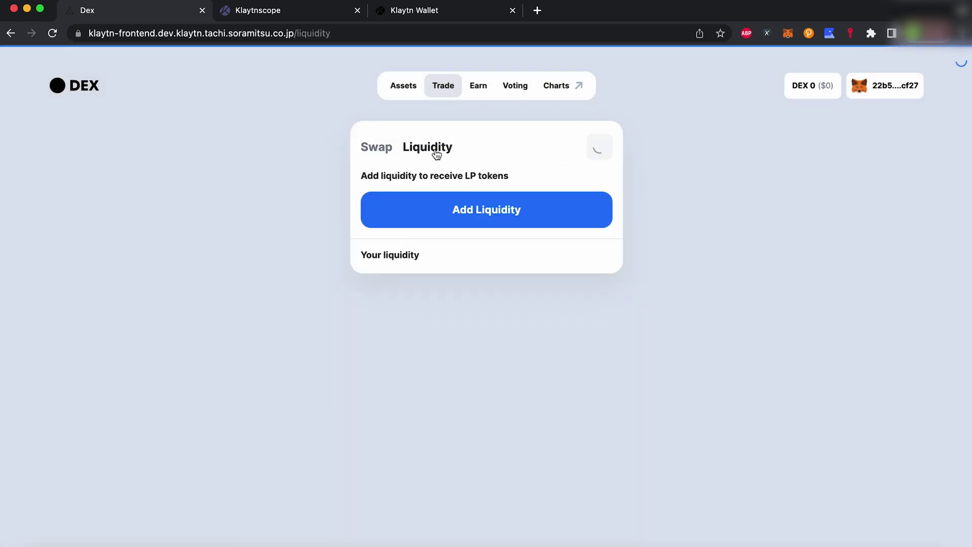
pyautogui.click(474, 222)
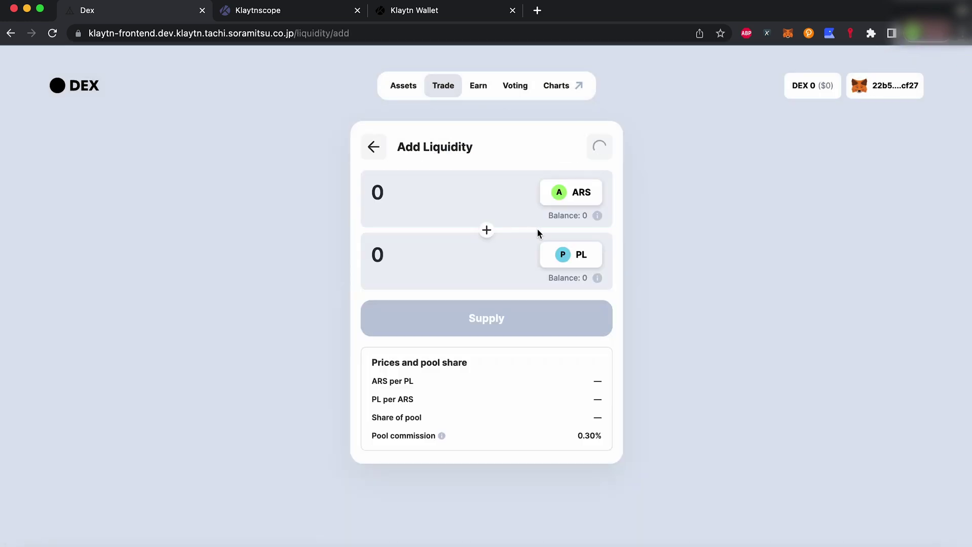
pyautogui.click(477, 85)
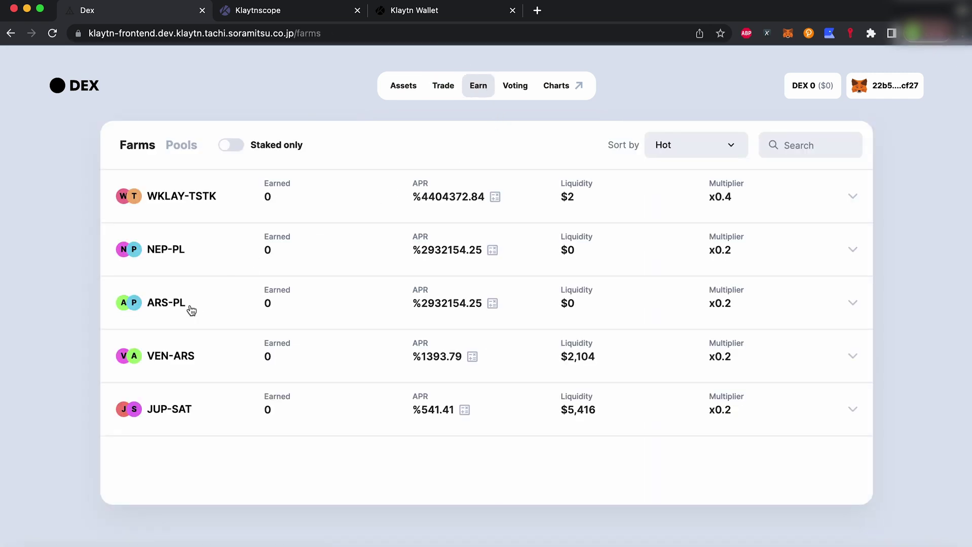
# Inspect the VEN-ARS and ARS-PL farm details and the Earn URA staking pool.
pyautogui.click(195, 360)
pyautogui.click(192, 304)
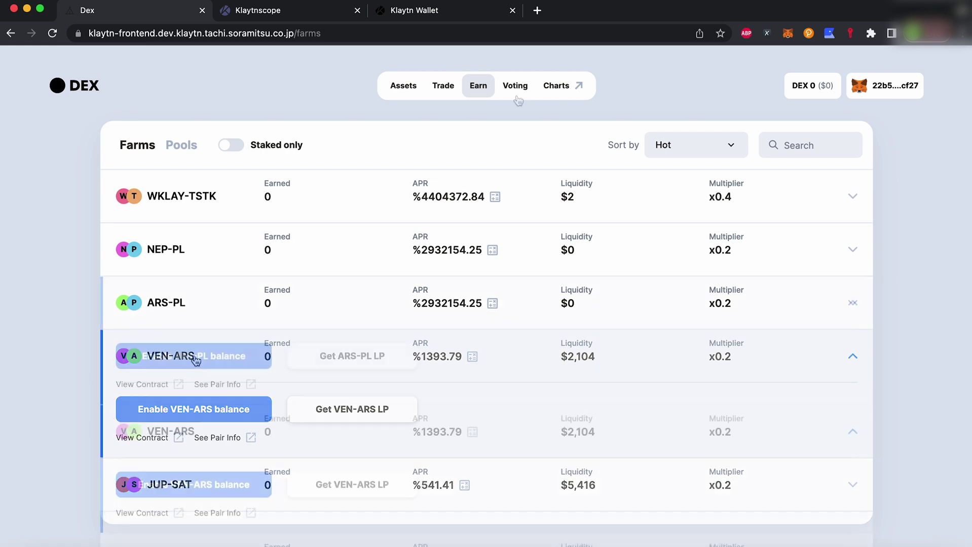
pyautogui.click(182, 147)
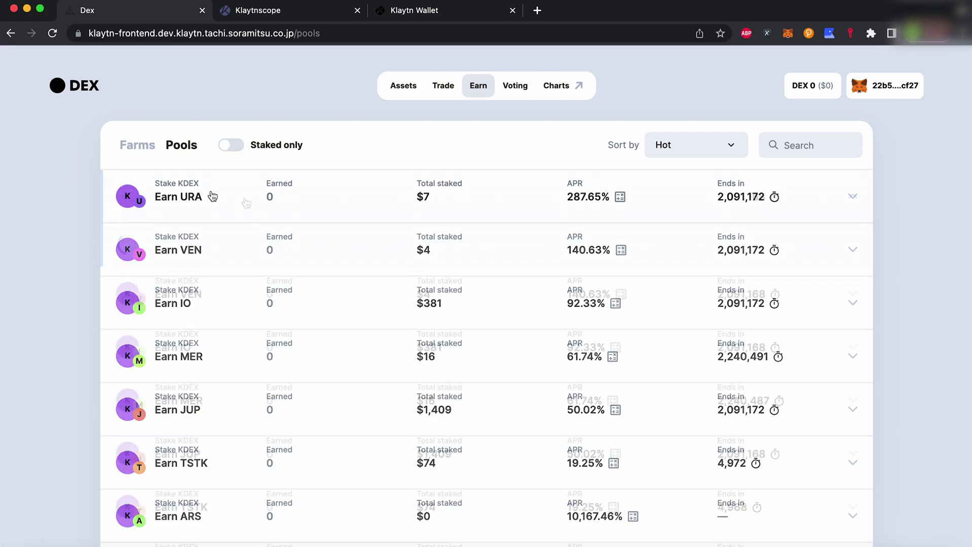
pyautogui.click(243, 203)
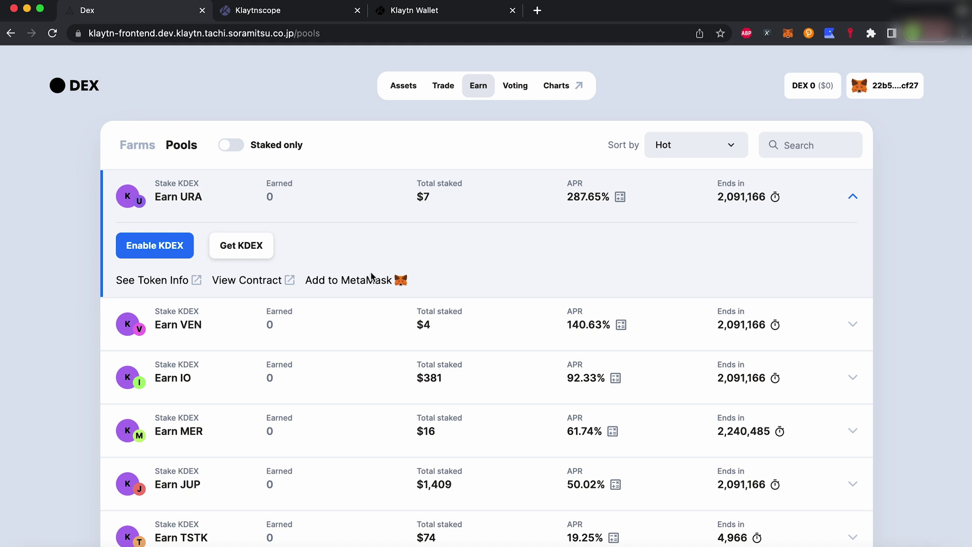
# Open the Voting proposals list and toggle the Only active filter on and off.
pyautogui.click(518, 86)
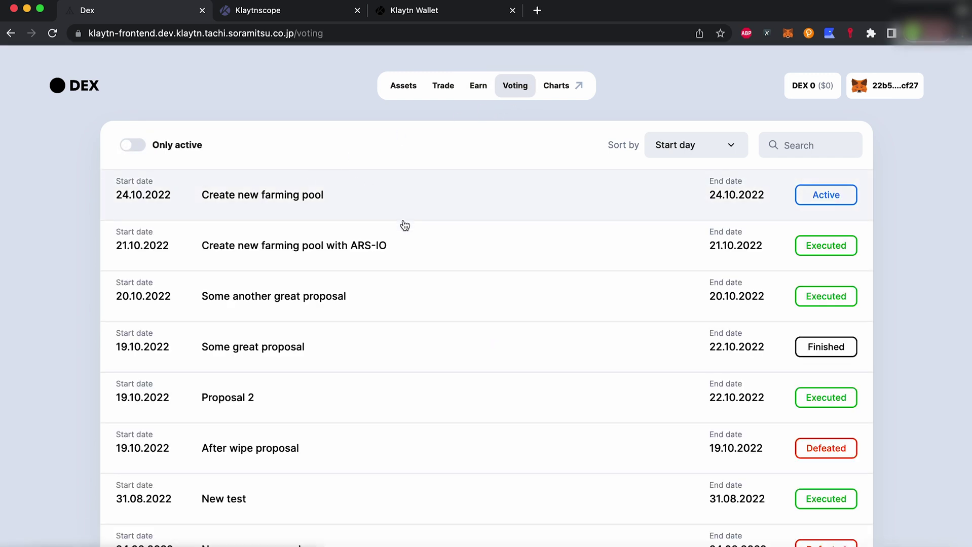
pyautogui.click(132, 145)
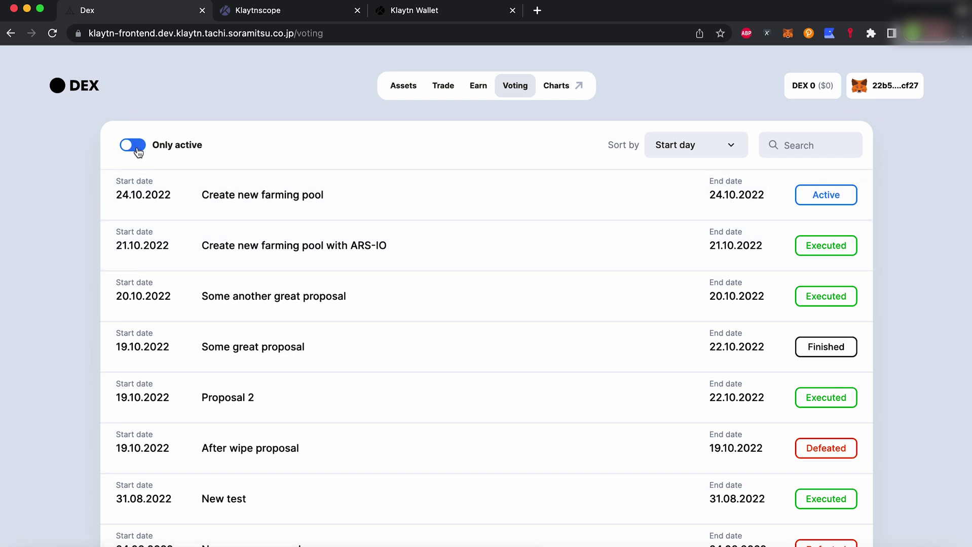
pyautogui.click(133, 145)
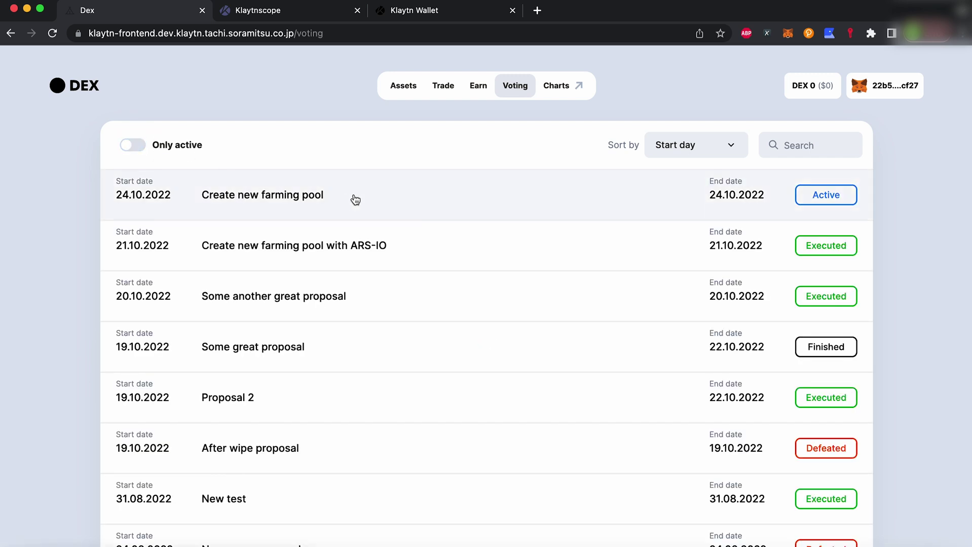
pyautogui.rightClick(567, 90)
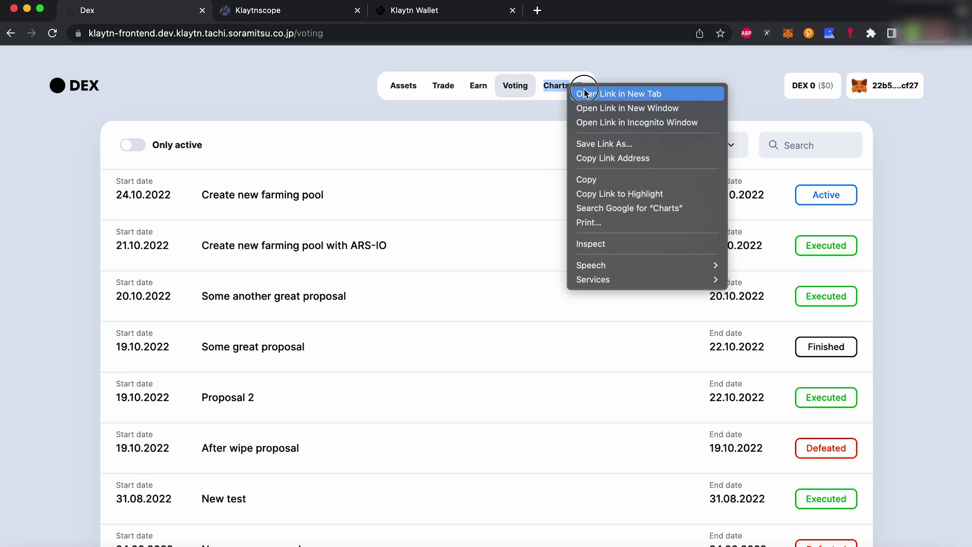
# Open DEX Charts in a new tab and scroll through its overview.
pyautogui.click(583, 94)
pyautogui.hotkey('ctrl', 'Tab')
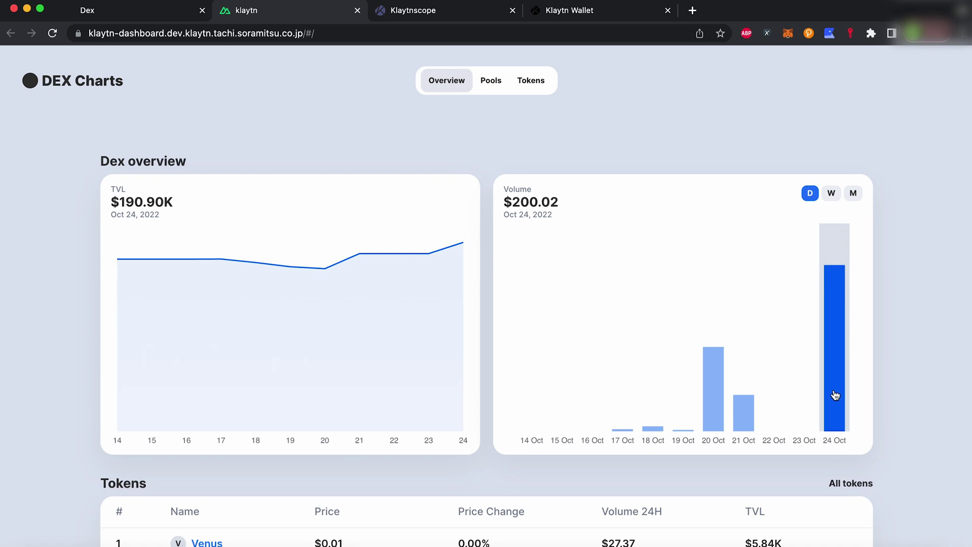
pyautogui.scroll(-2, 835, 395)
pyautogui.scroll(-3, 835, 396)
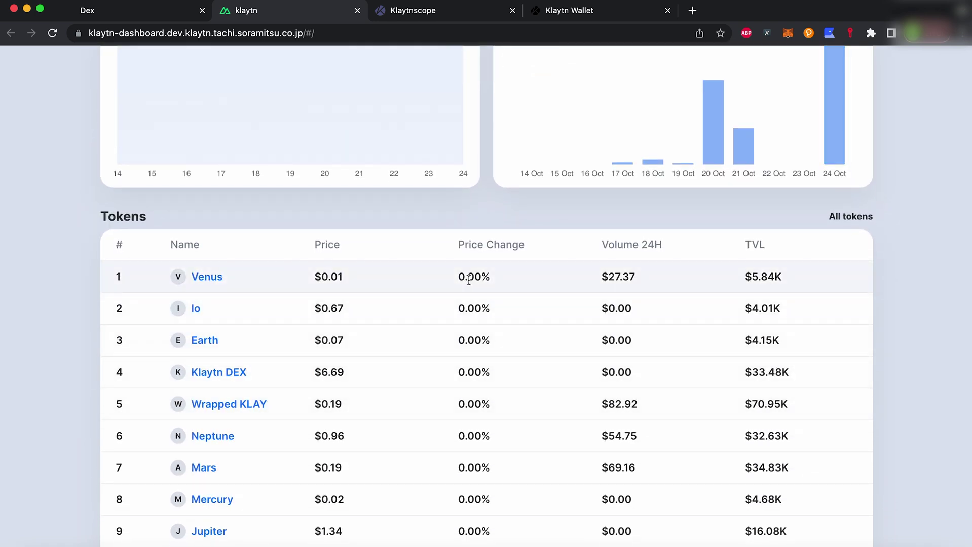
pyautogui.scroll(-1, 469, 279)
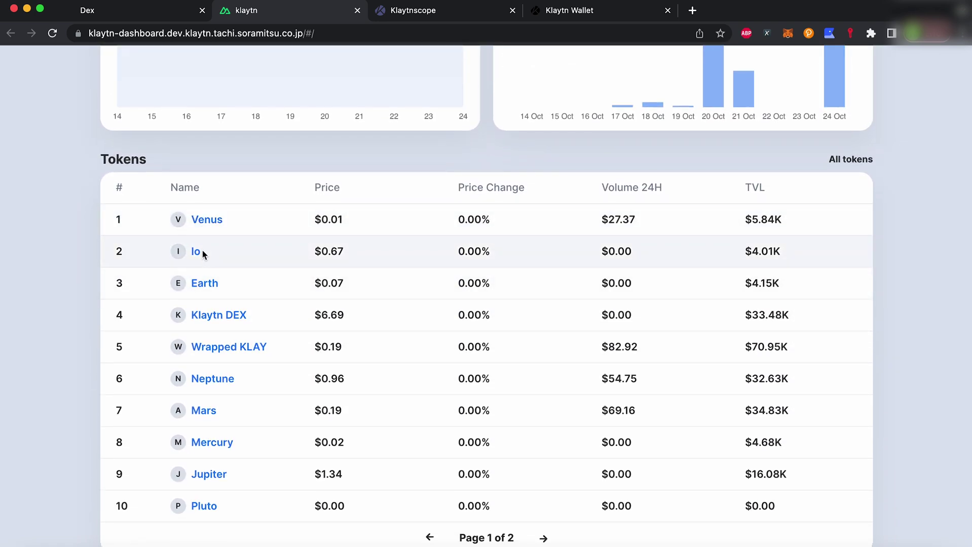
# View the Wrapped KLAY token's Volume and TVL charts.
pyautogui.click(231, 353)
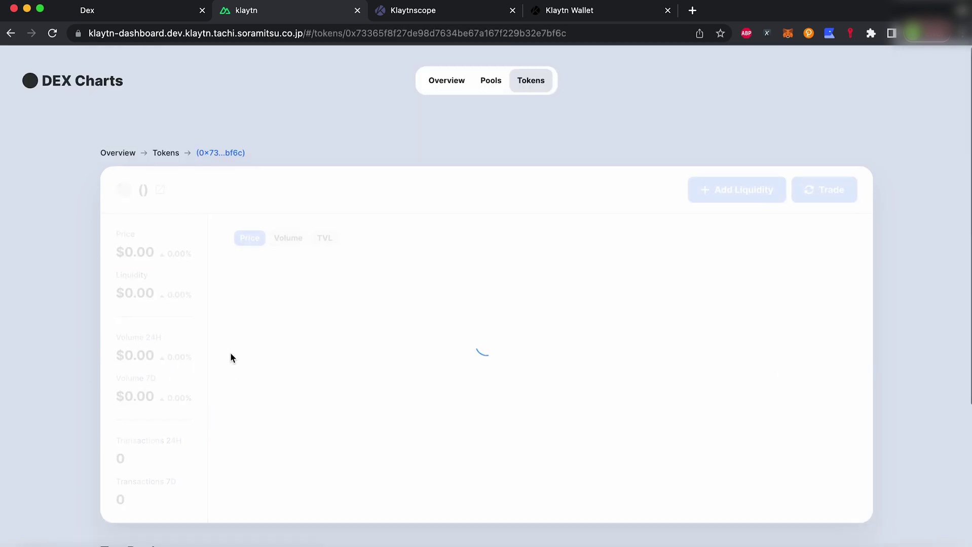
pyautogui.click(801, 241)
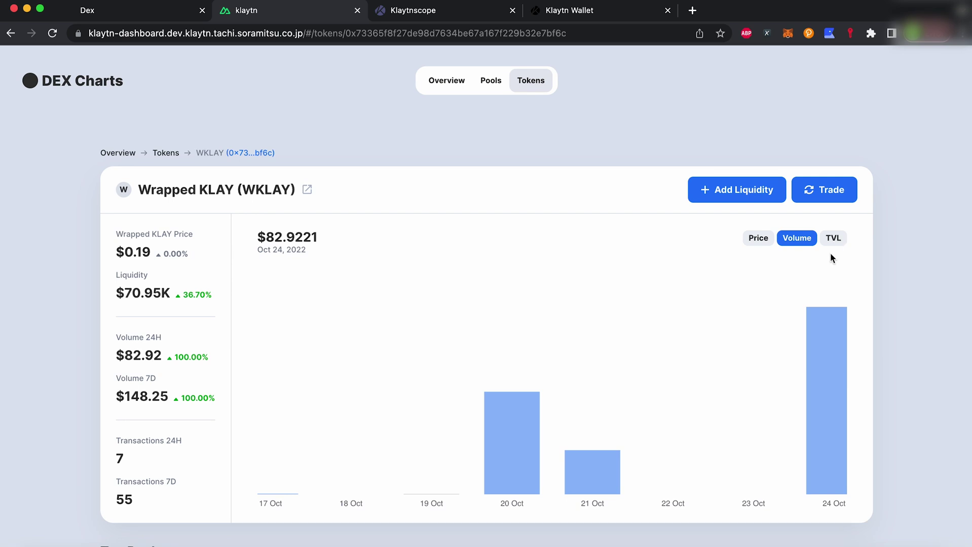
pyautogui.click(833, 239)
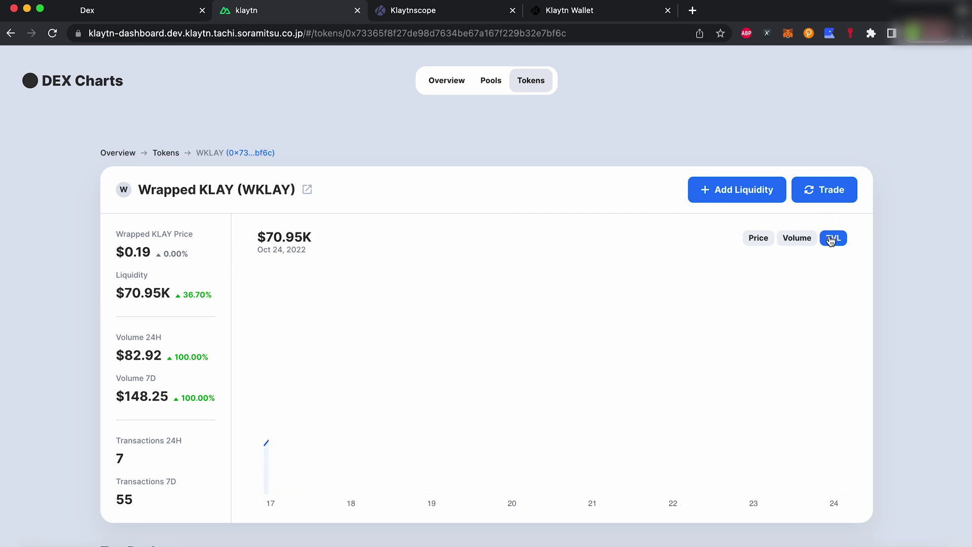
pyautogui.scroll(-6, 795, 384)
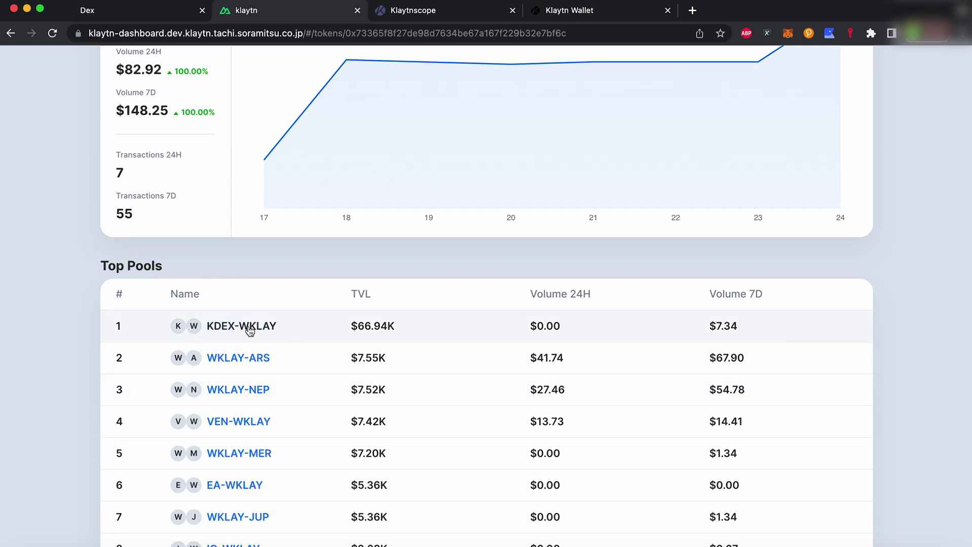
# Open the KDEX-WKLAY pool page and review its transactions list.
pyautogui.click(247, 326)
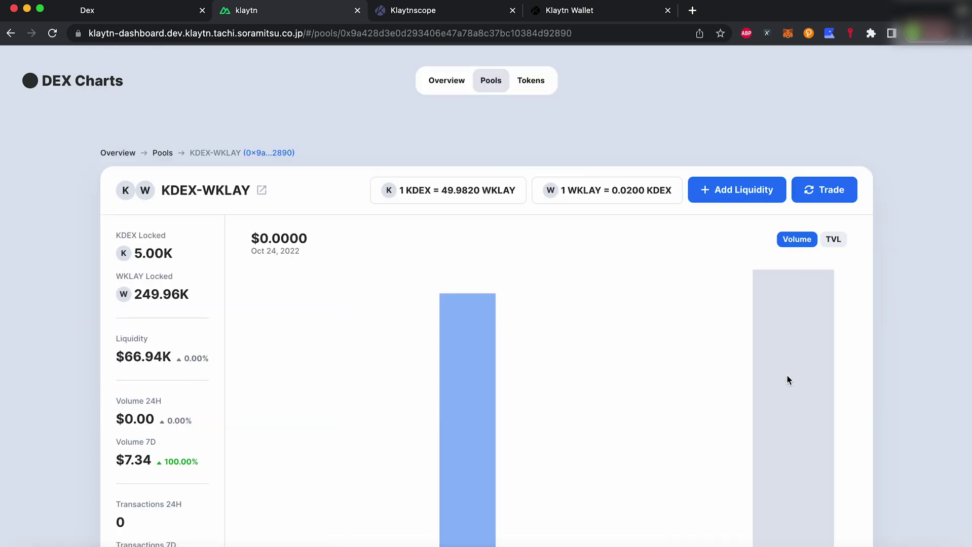
pyautogui.scroll(-3, 786, 378)
pyautogui.scroll(-2, 738, 475)
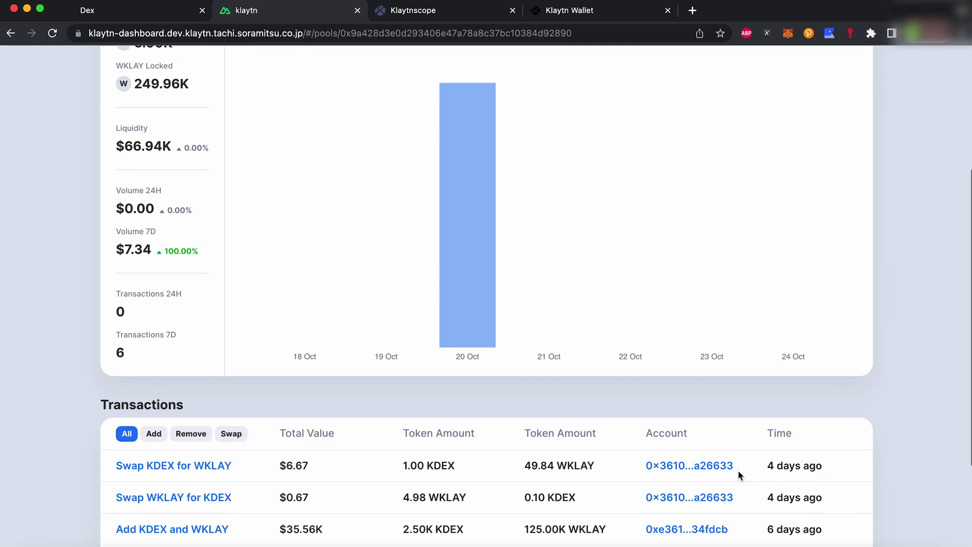
pyautogui.scroll(-4, 739, 475)
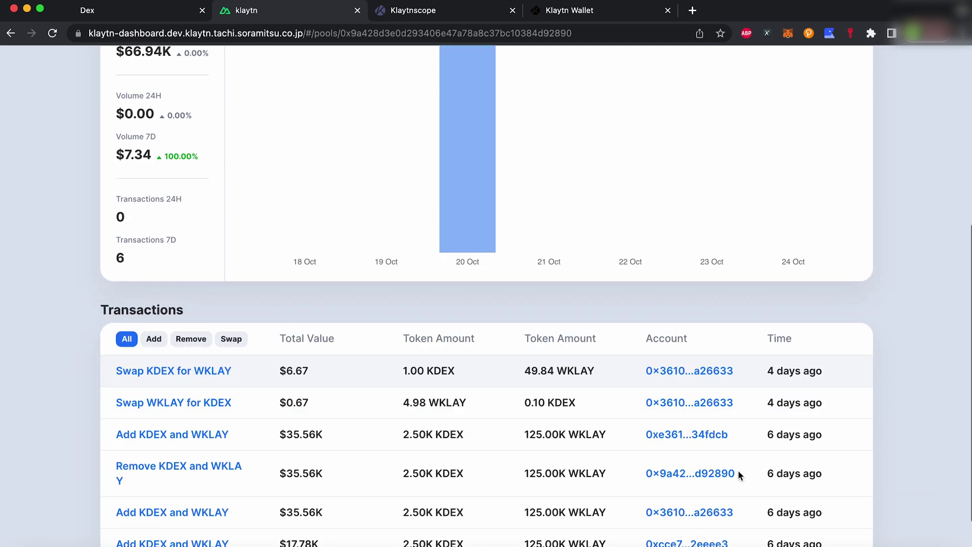
pyautogui.click(211, 306)
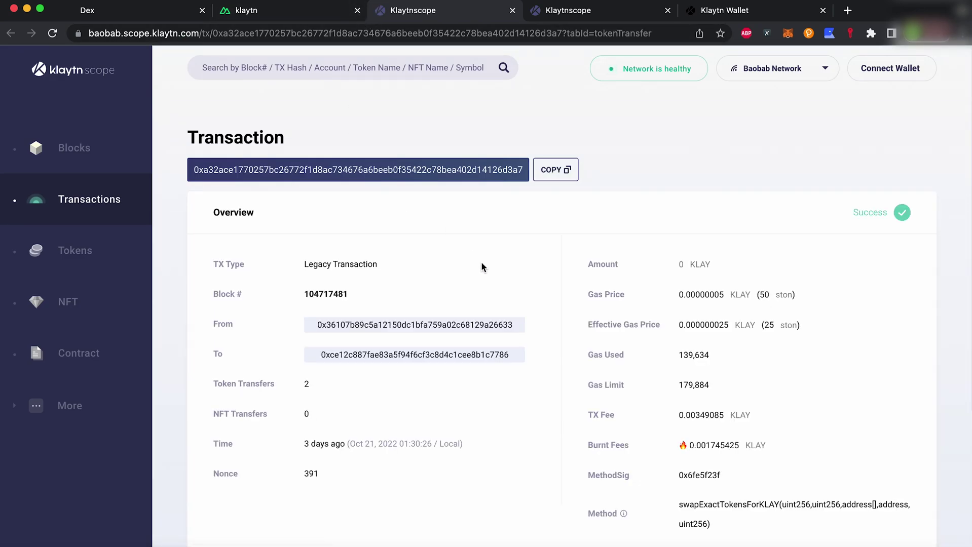
pyautogui.scroll(-4, 481, 261)
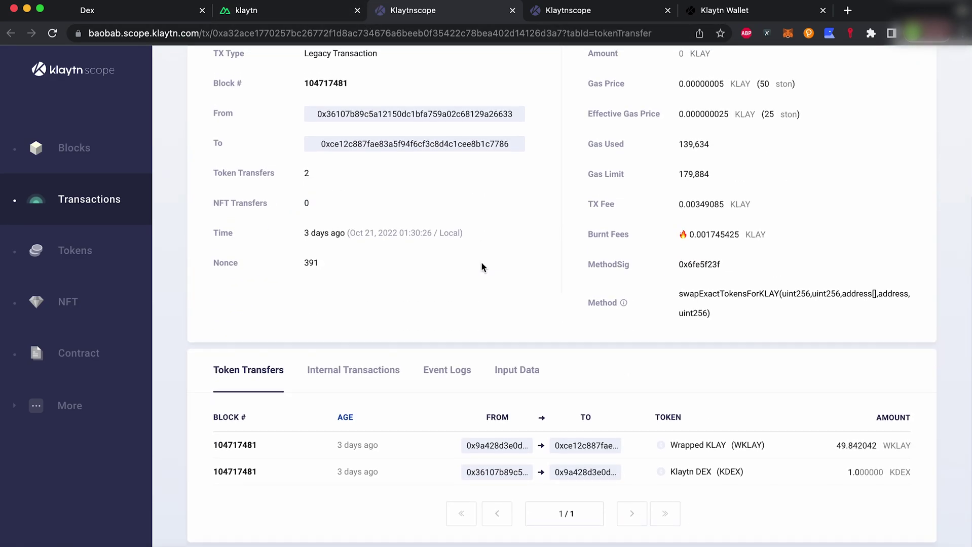
pyautogui.scroll(4, 481, 261)
# On the DEX swap page, enter 75 KLAY and turn off multi-hop routing.
pyautogui.click(127, 10)
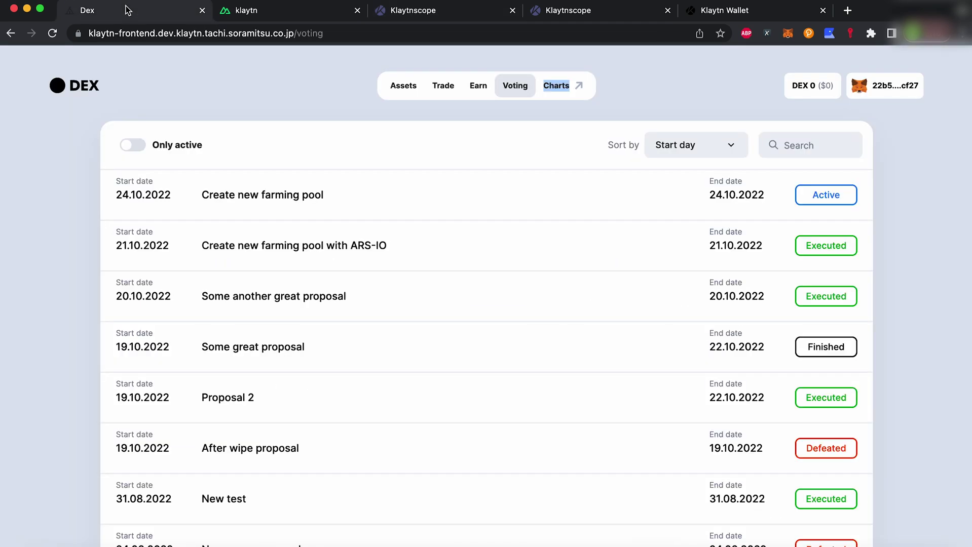
pyautogui.click(443, 86)
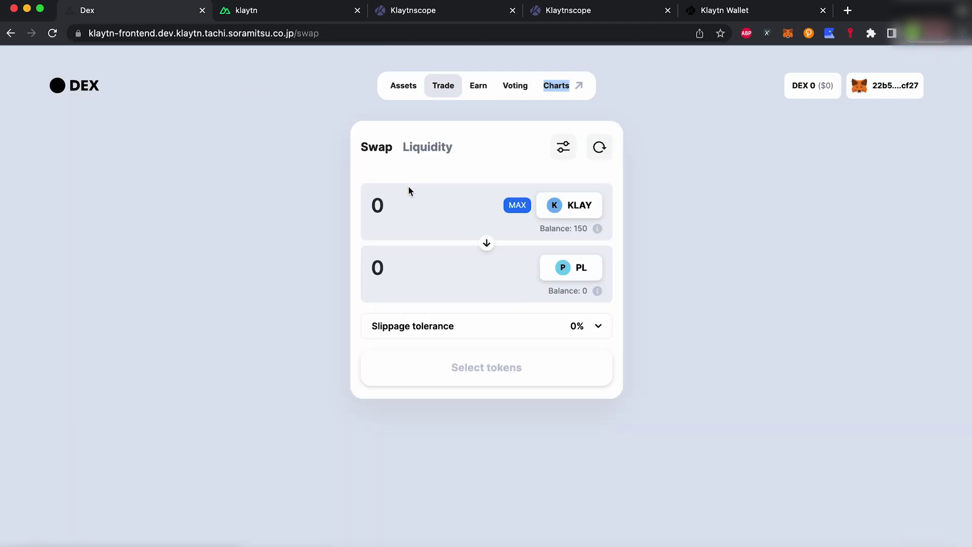
pyautogui.click(408, 212)
pyautogui.write('75')
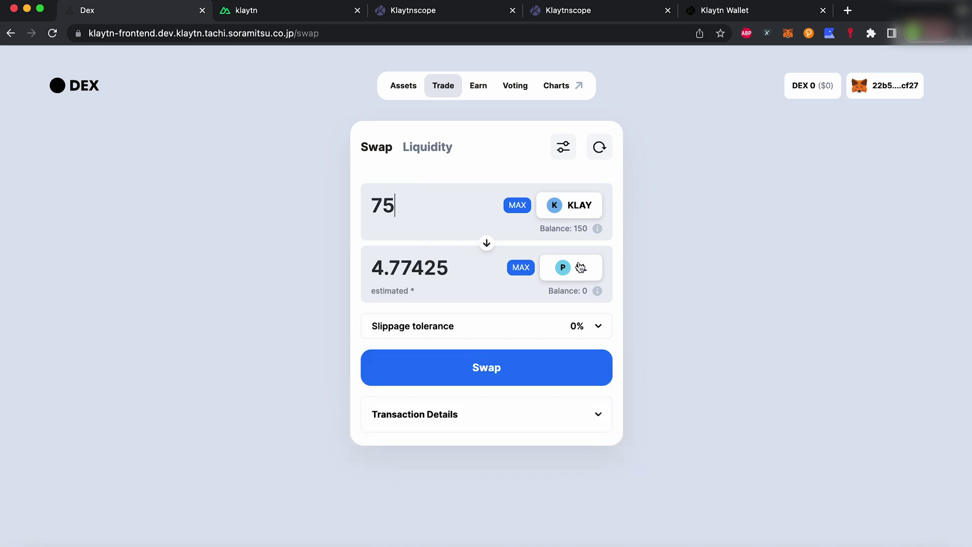
pyautogui.click(563, 147)
pyautogui.click(373, 311)
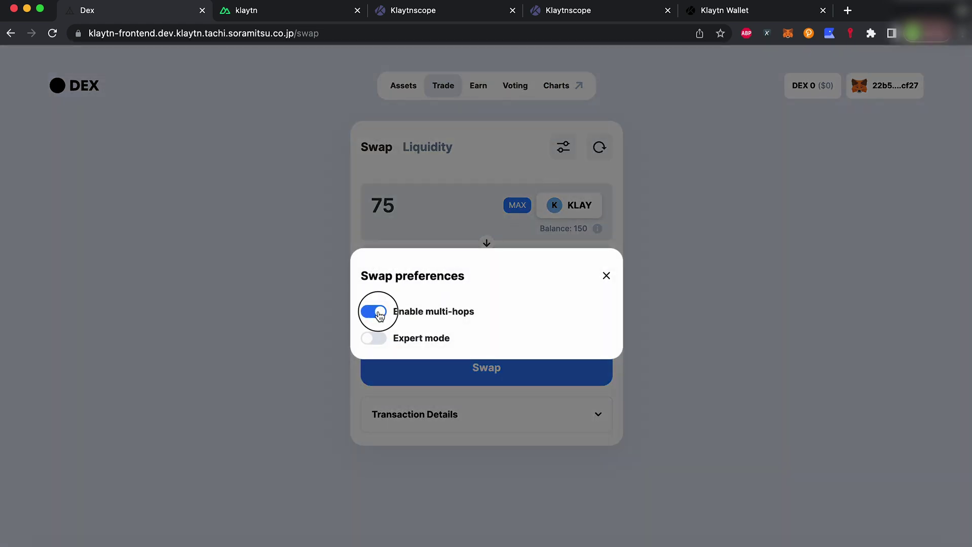
pyautogui.click(606, 275)
# Choose ARS as the output token and review the transaction details and fee.
pyautogui.click(577, 269)
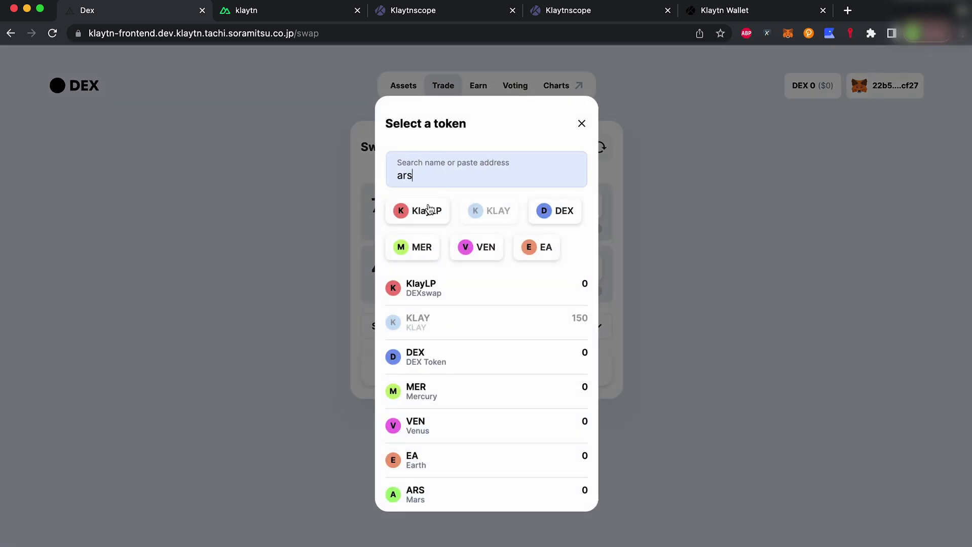
pyautogui.write('ars')
pyautogui.click(423, 284)
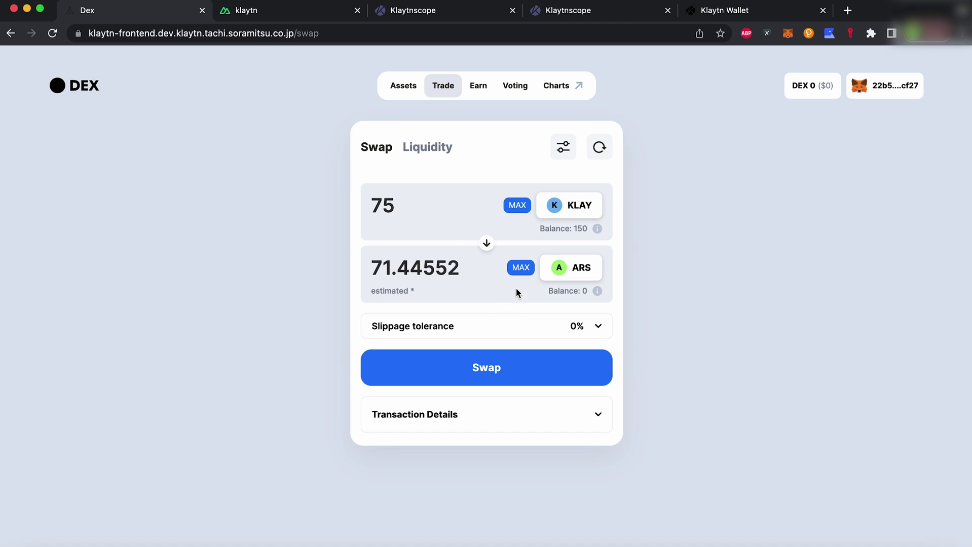
pyautogui.click(597, 413)
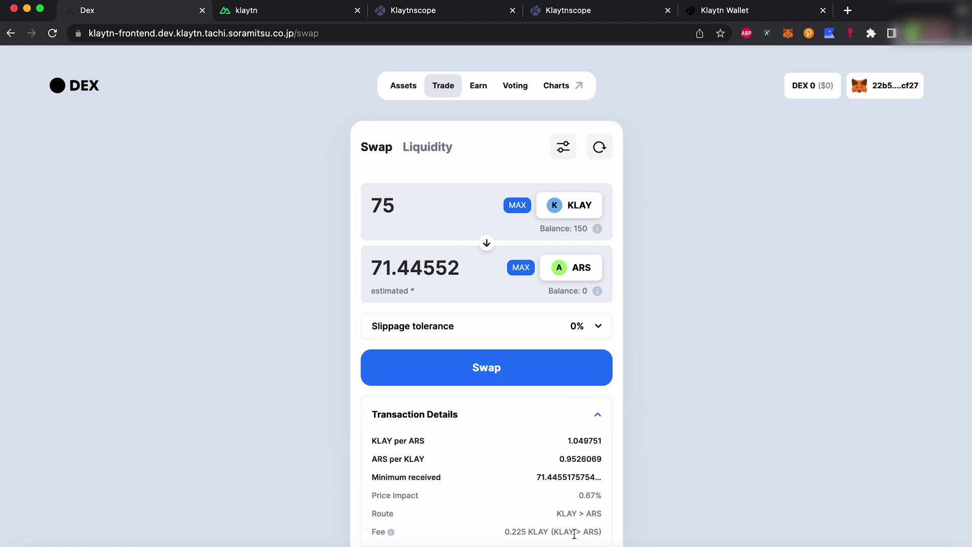
pyautogui.moveTo(573, 533); pyautogui.dragTo(601, 531)
pyautogui.click(654, 394)
# Swap 75 KLAY for about 71.45 ARS, approving WKLAY access and the swap in MetaMask.
pyautogui.click(521, 363)
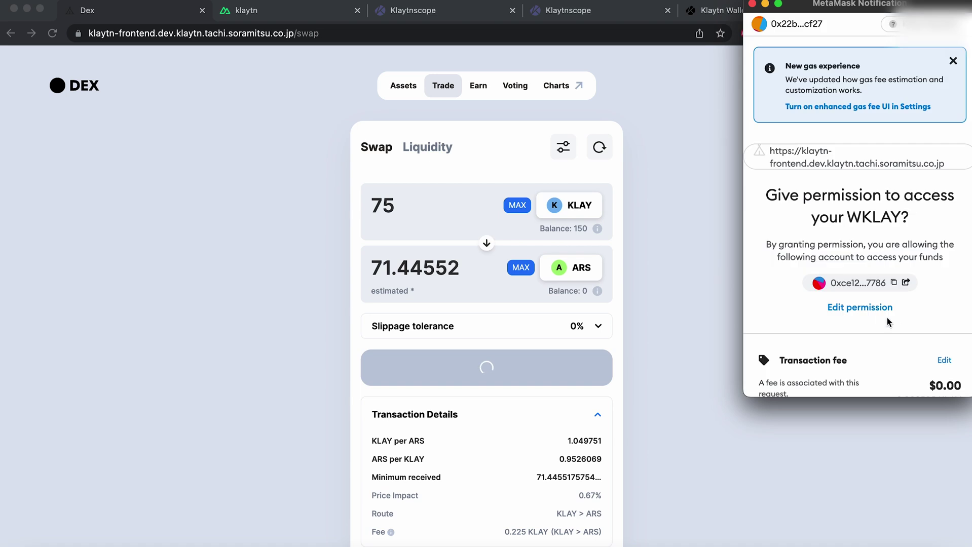
pyautogui.scroll(-3, 913, 347)
pyautogui.click(916, 372)
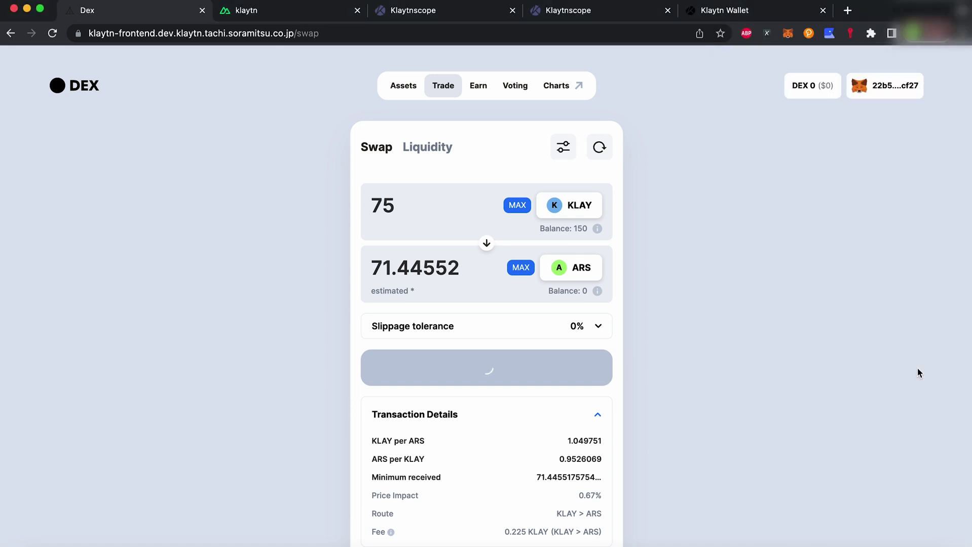
pyautogui.click(553, 435)
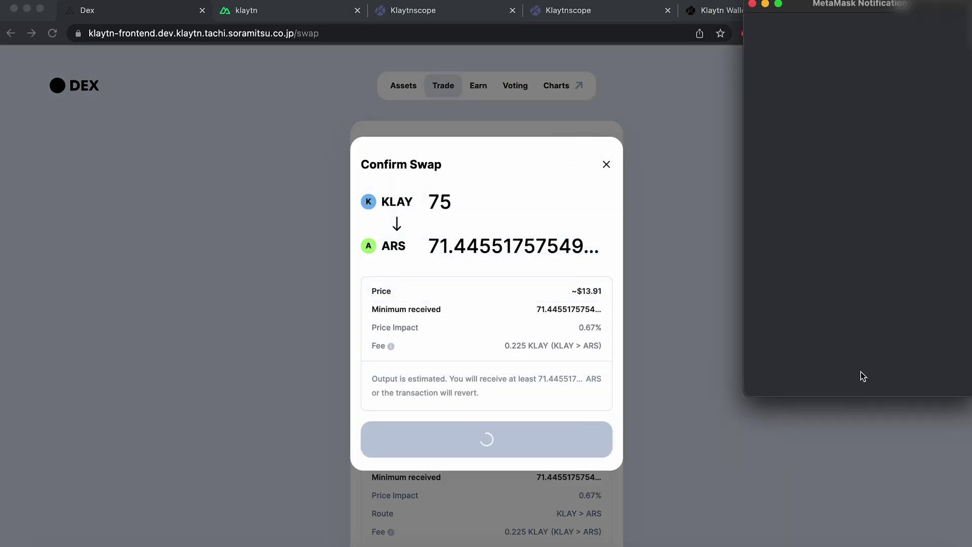
pyautogui.scroll(-3, 922, 365)
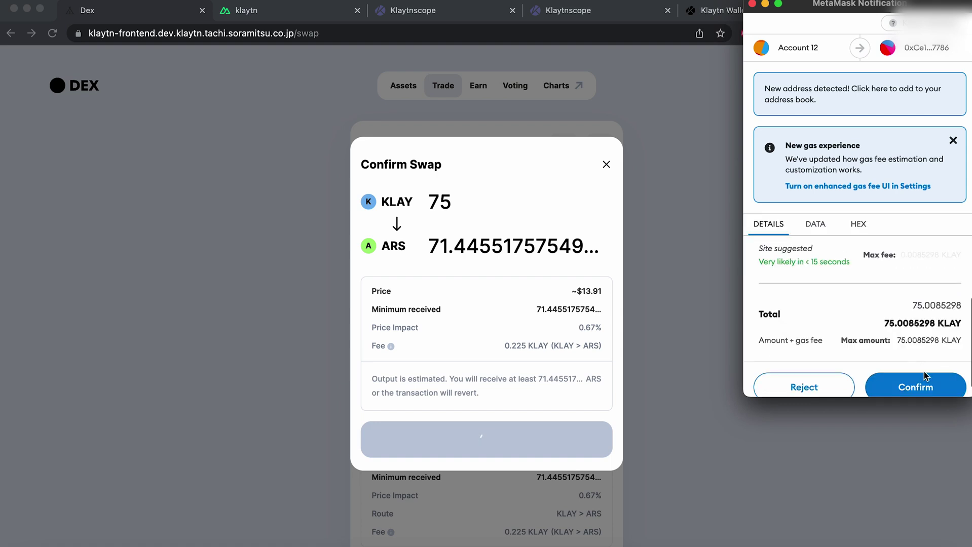
pyautogui.click(925, 384)
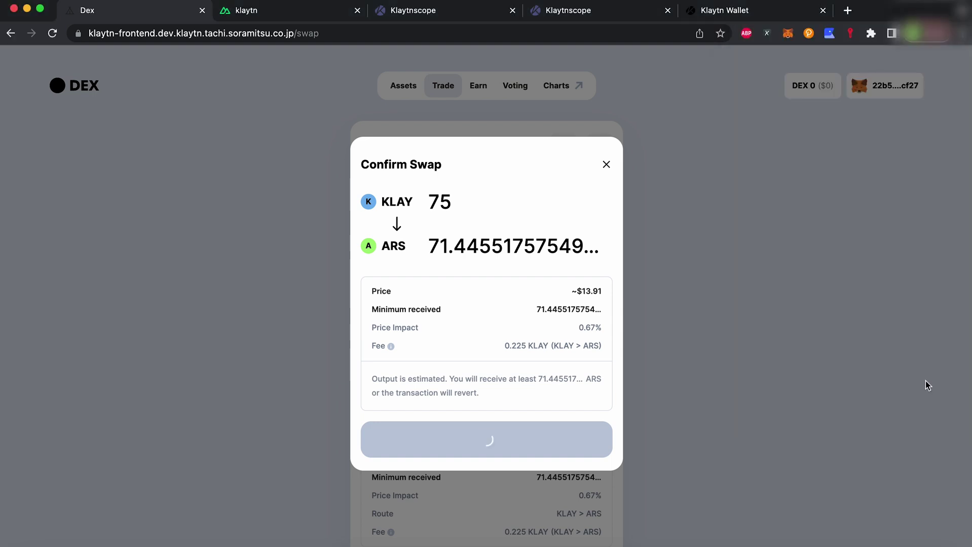
pyautogui.click(926, 384)
# Fill in the full KLAY balance as the amount and re-enable multi-hop routing.
pyautogui.click(417, 182)
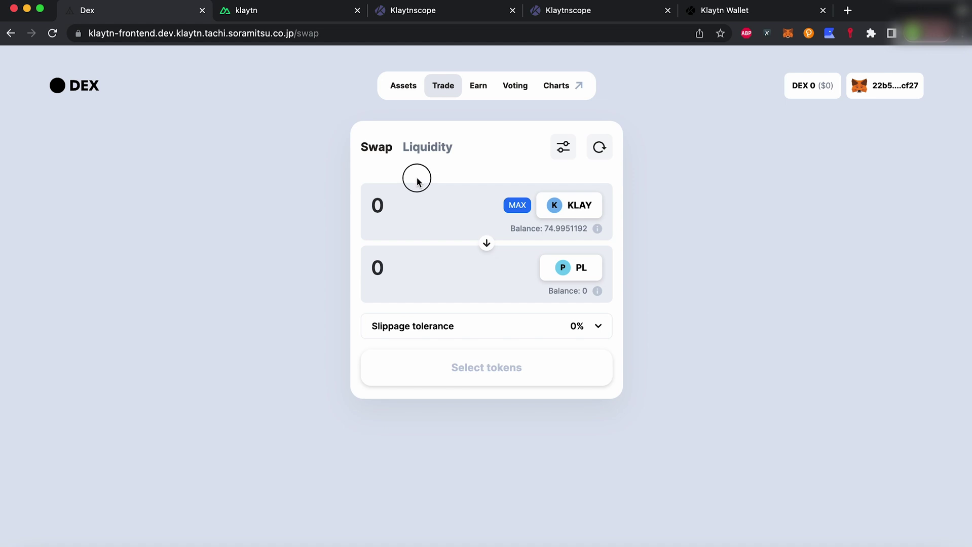
pyautogui.click(517, 206)
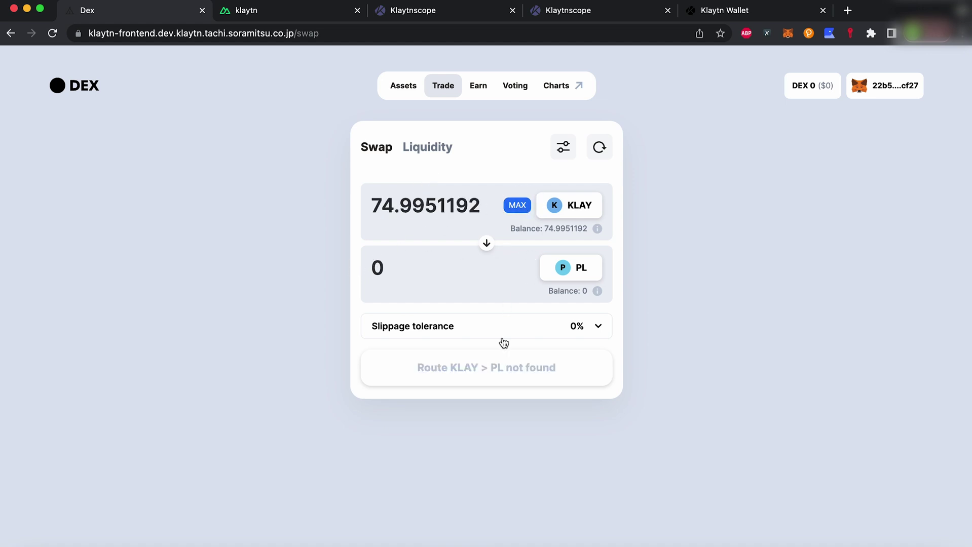
pyautogui.click(474, 366)
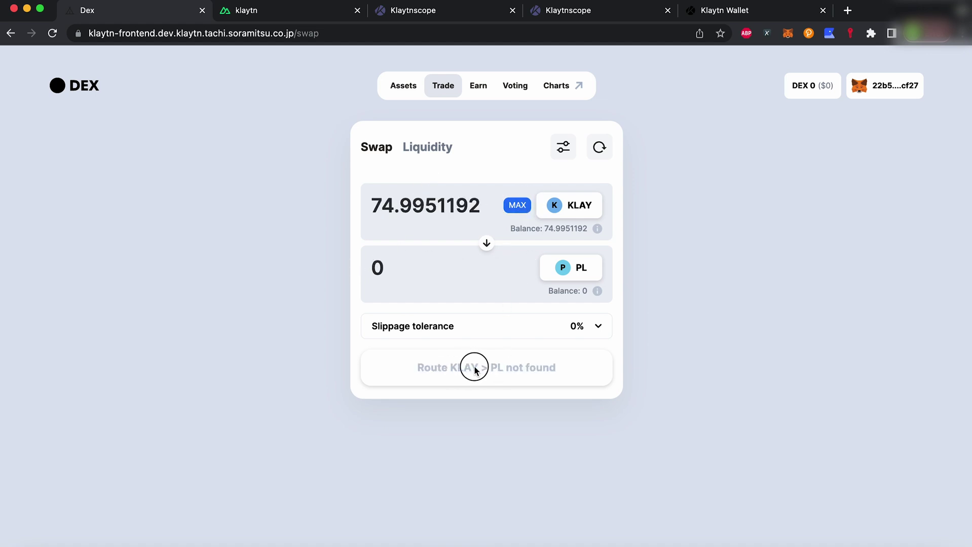
pyautogui.click(563, 144)
pyautogui.click(374, 311)
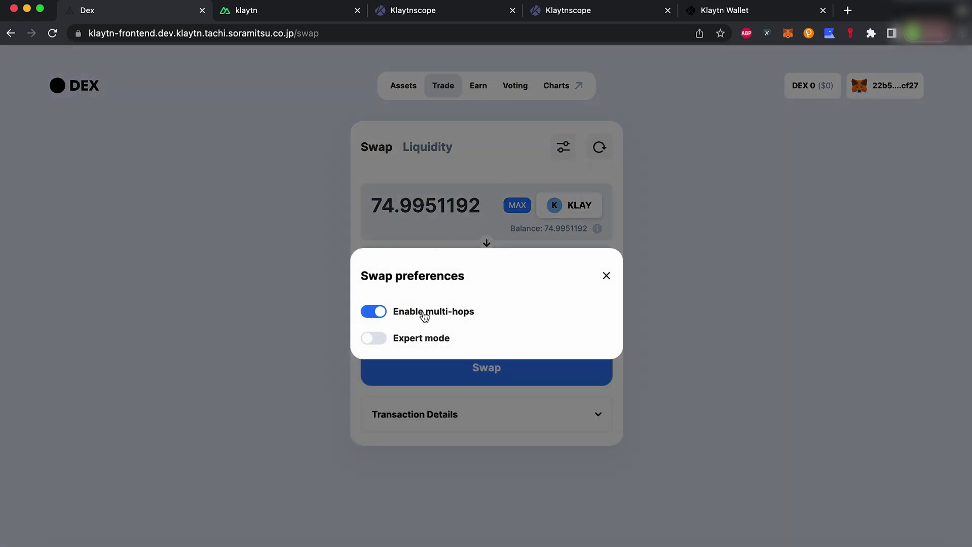
pyautogui.click(605, 277)
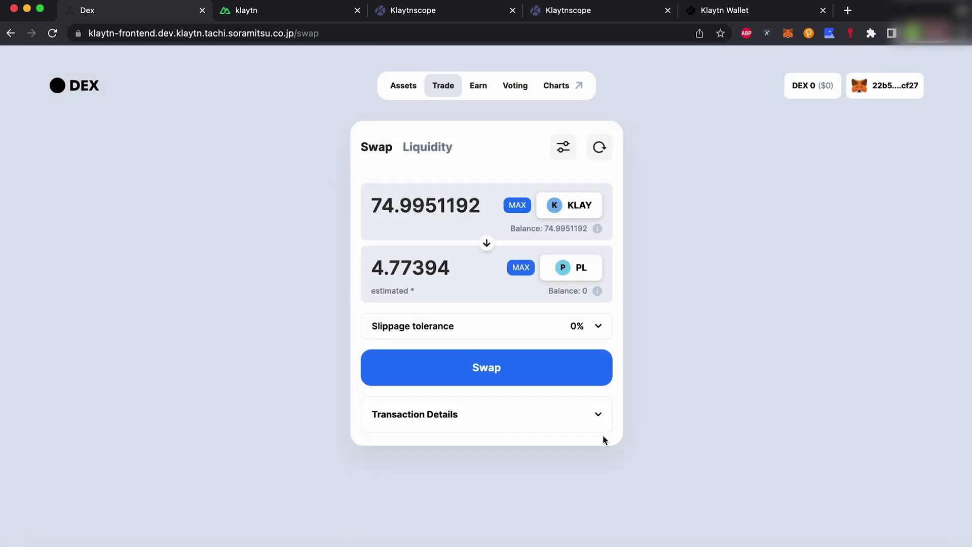
# Review the transaction details and attempt a swap of the full KLAY balance.
pyautogui.click(598, 416)
pyautogui.scroll(-2, 635, 447)
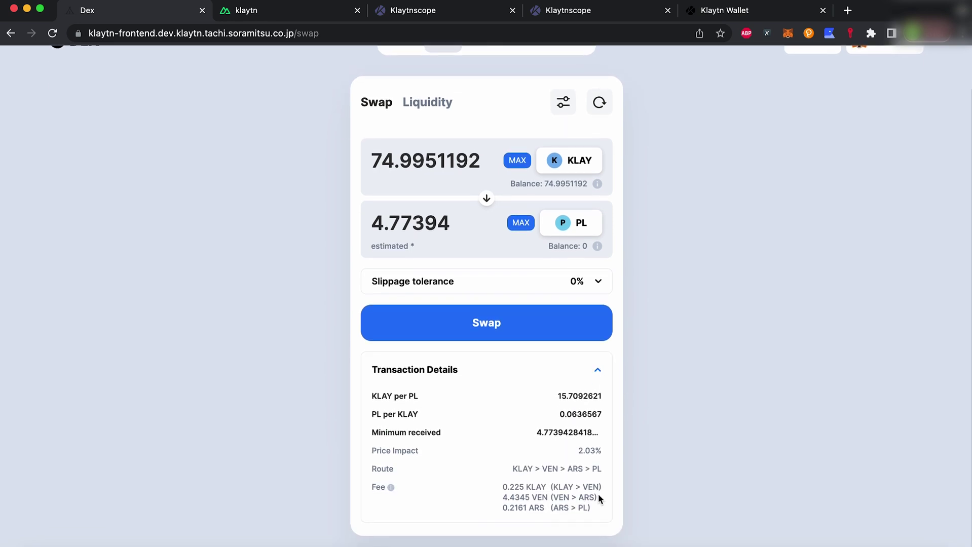
pyautogui.moveTo(591, 509); pyautogui.dragTo(551, 487)
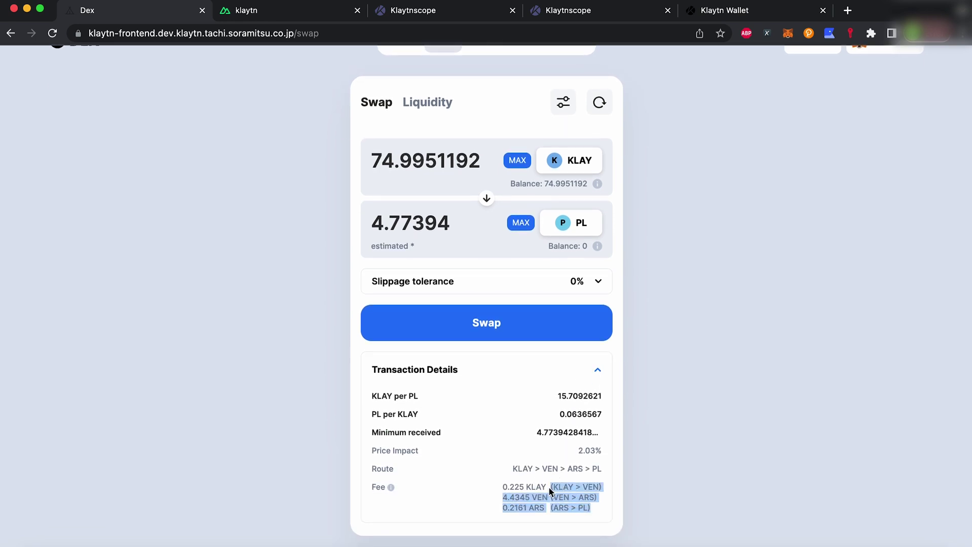
pyautogui.click(479, 329)
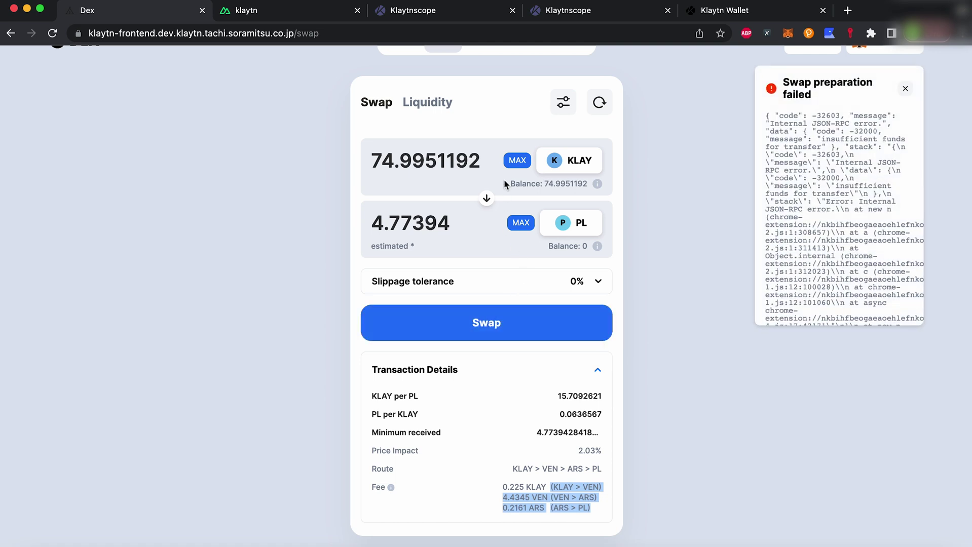
# Reduce the amount to 74 KLAY and swap it for about 4.711 PL, approving in MetaMask.
pyautogui.click(514, 162)
pyautogui.moveTo(482, 168); pyautogui.dragTo(401, 166)
pyautogui.press('BackSpace')
pyautogui.press('BackSpace')
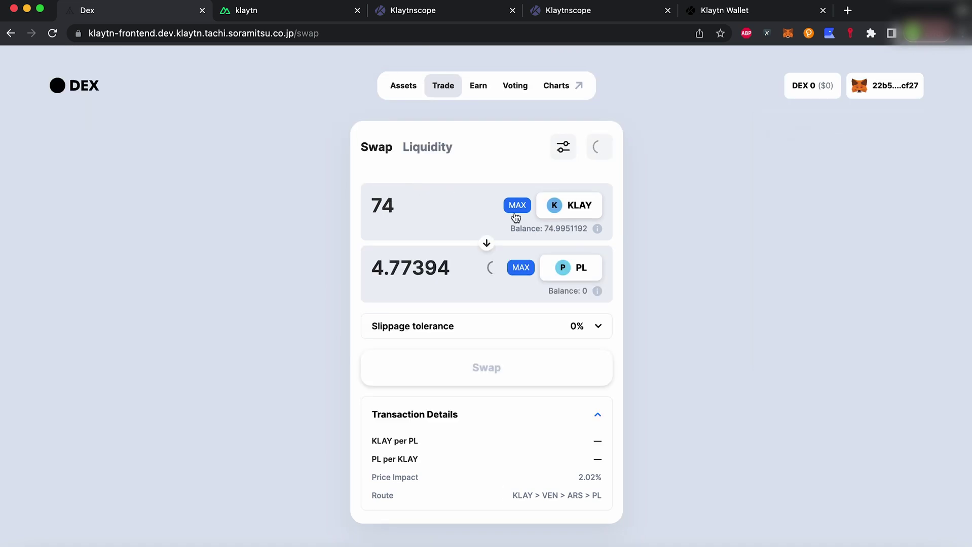
pyautogui.scroll(-2, 675, 348)
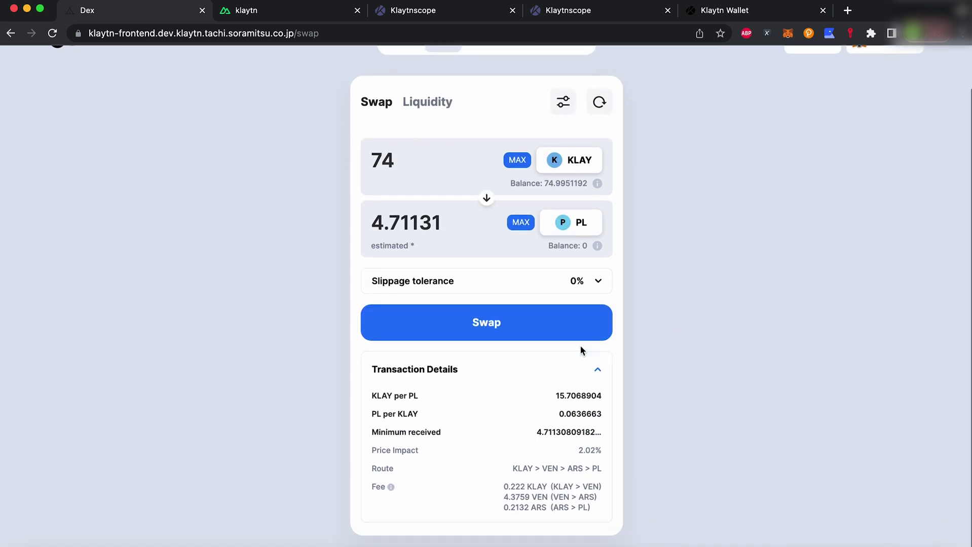
pyautogui.click(516, 327)
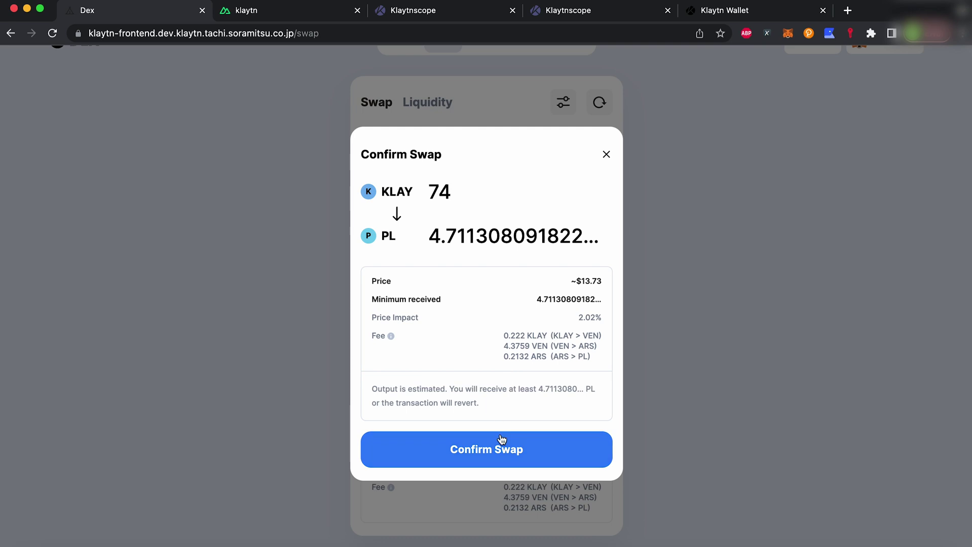
pyautogui.click(501, 444)
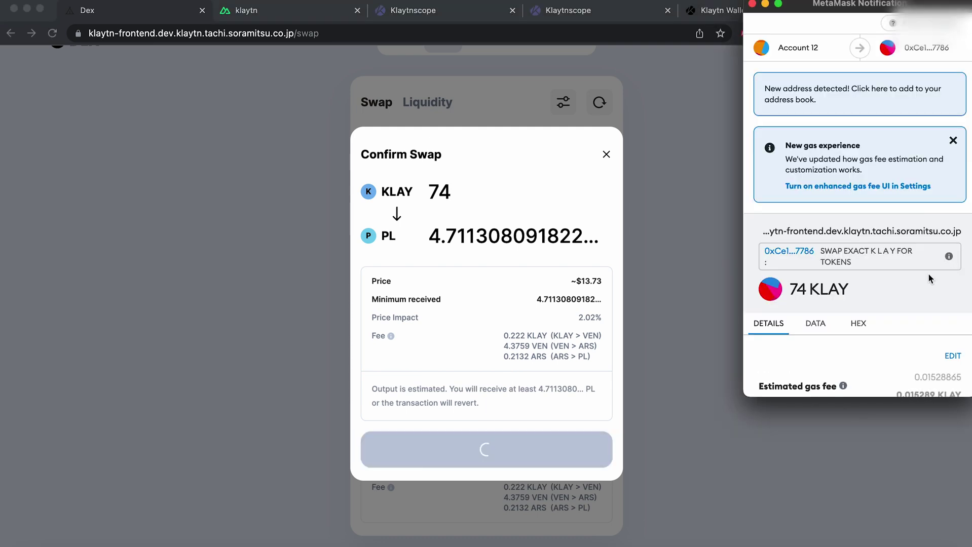
pyautogui.scroll(-4, 928, 278)
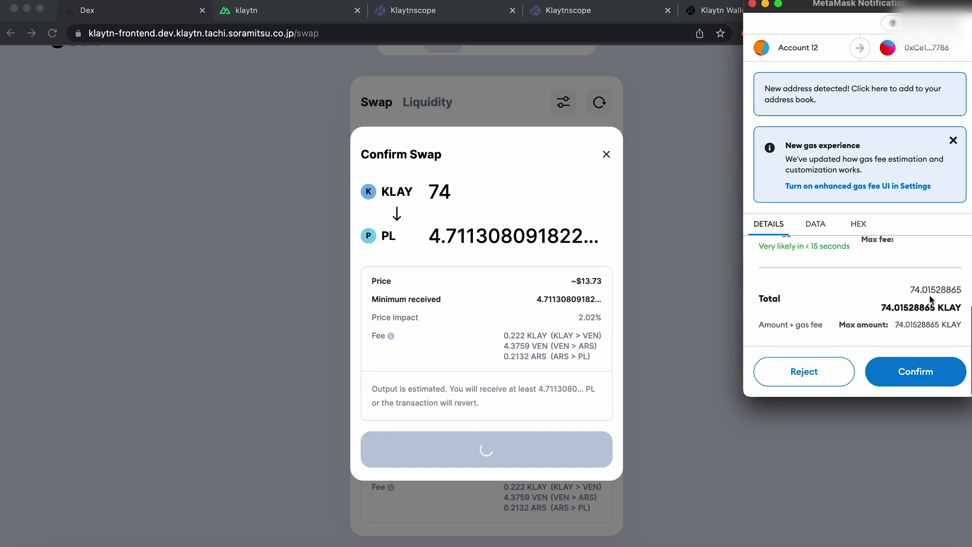
pyautogui.click(931, 381)
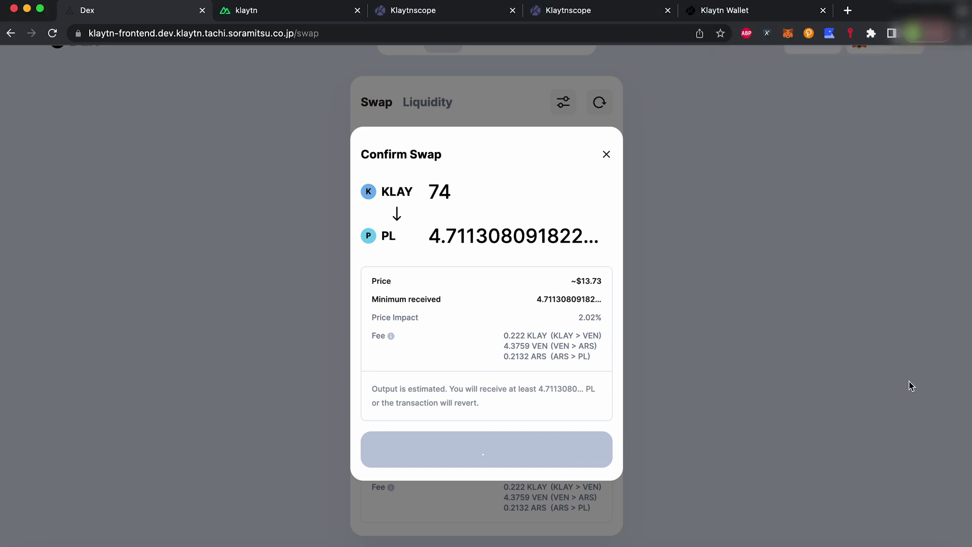
pyautogui.click(548, 405)
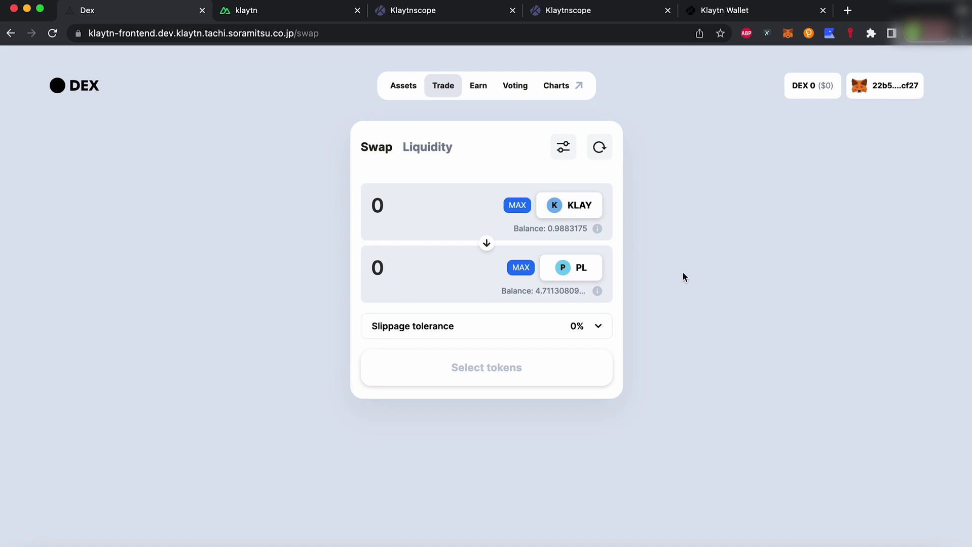
# Enter 4.711 PL in the Add Liquidity form for the ARS-PL pair and supply.
pyautogui.click(442, 147)
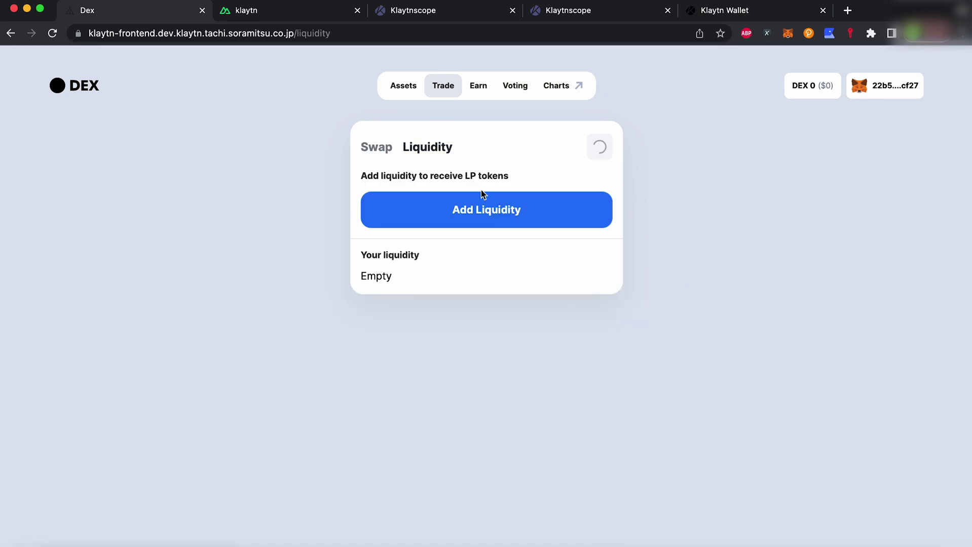
pyautogui.click(486, 208)
pyautogui.click(419, 255)
pyautogui.write('4.711')
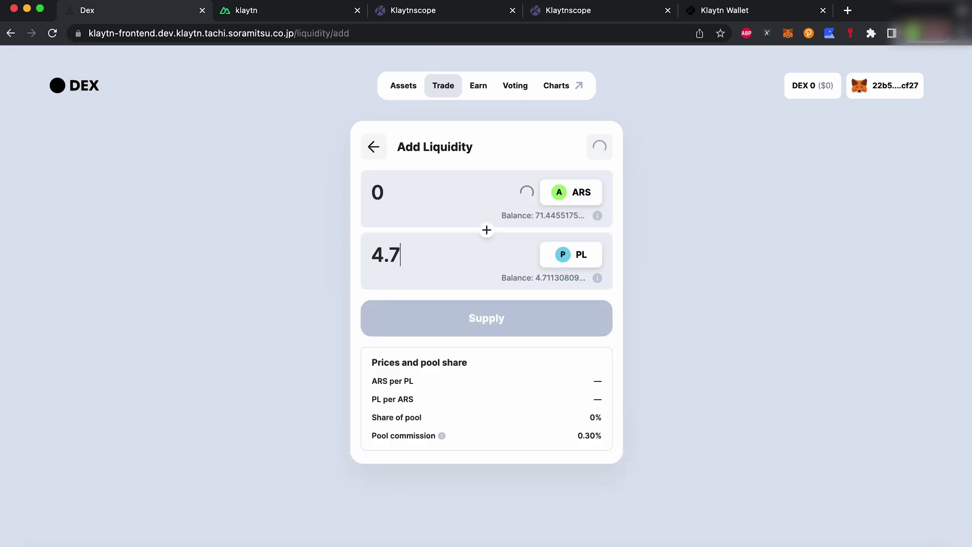
pyautogui.click(483, 324)
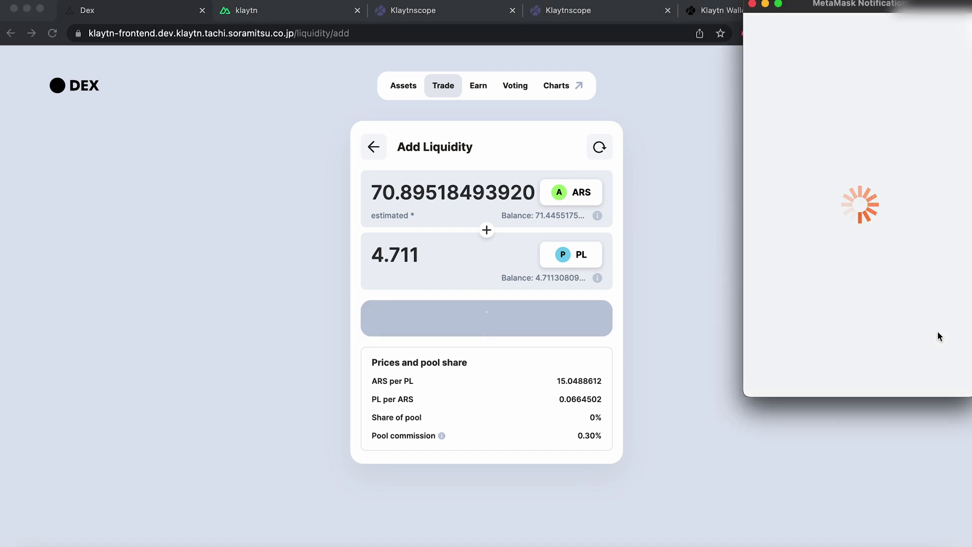
# Approve ARS and PL access and confirm the supply in MetaMask, receiving 18.27526 pool tokens.
pyautogui.click(930, 366)
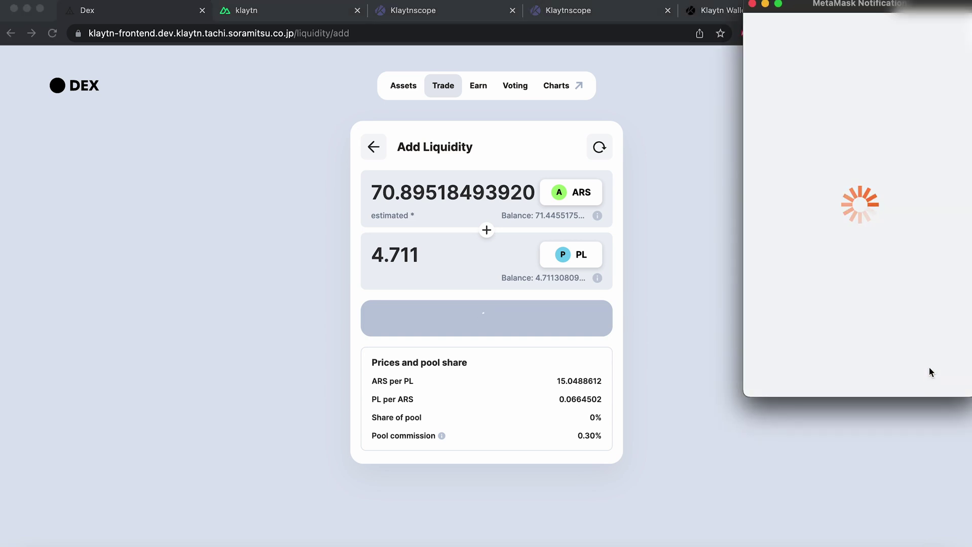
pyautogui.scroll(-3, 929, 367)
pyautogui.click(929, 366)
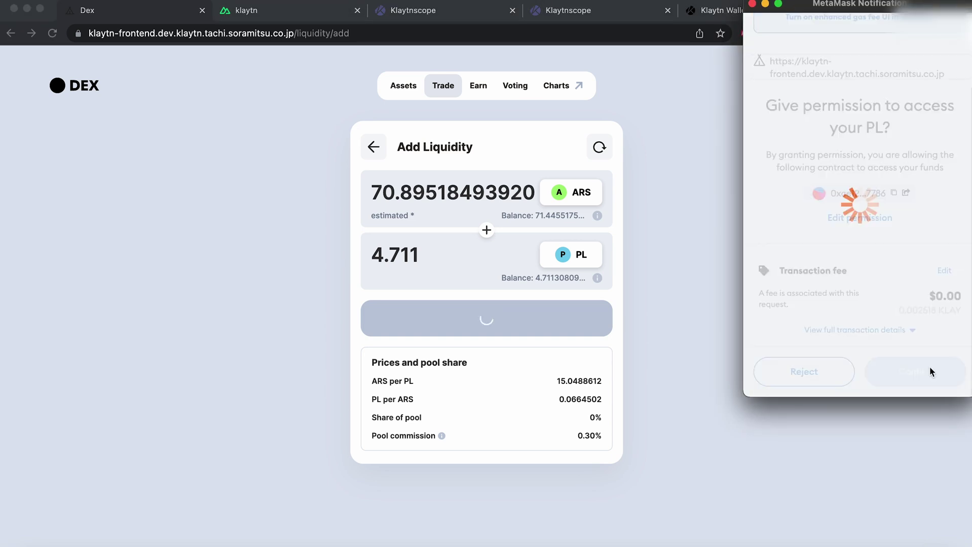
pyautogui.click(539, 414)
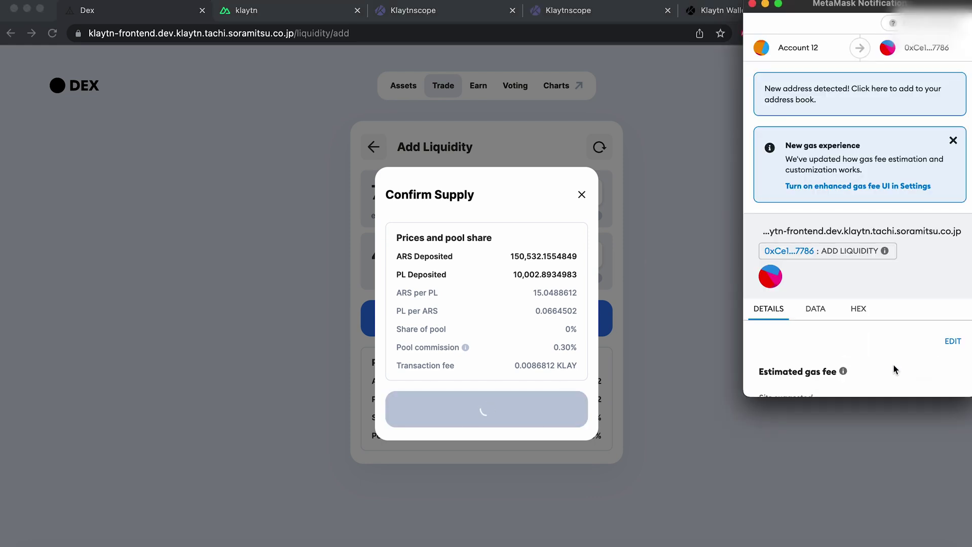
pyautogui.scroll(-5, 892, 364)
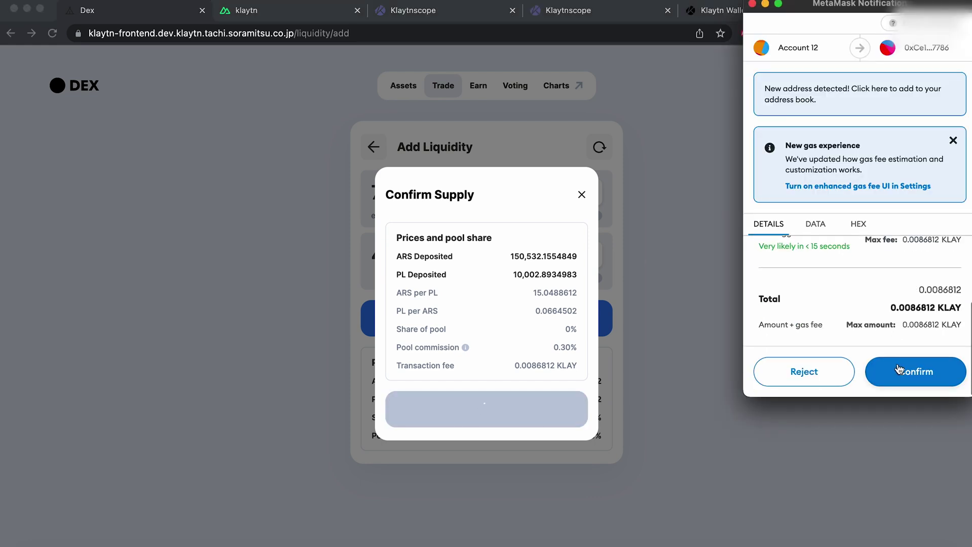
pyautogui.click(898, 370)
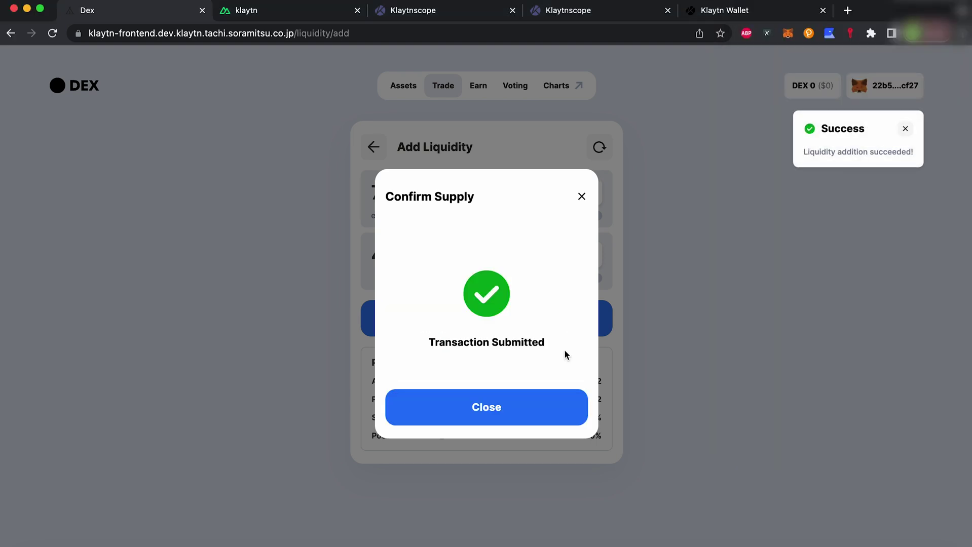
pyautogui.click(541, 404)
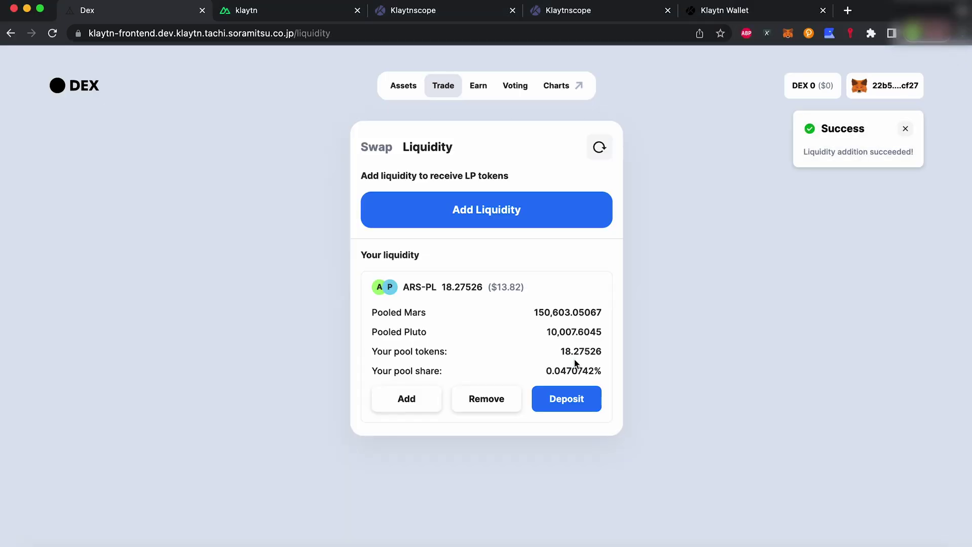
pyautogui.click(575, 399)
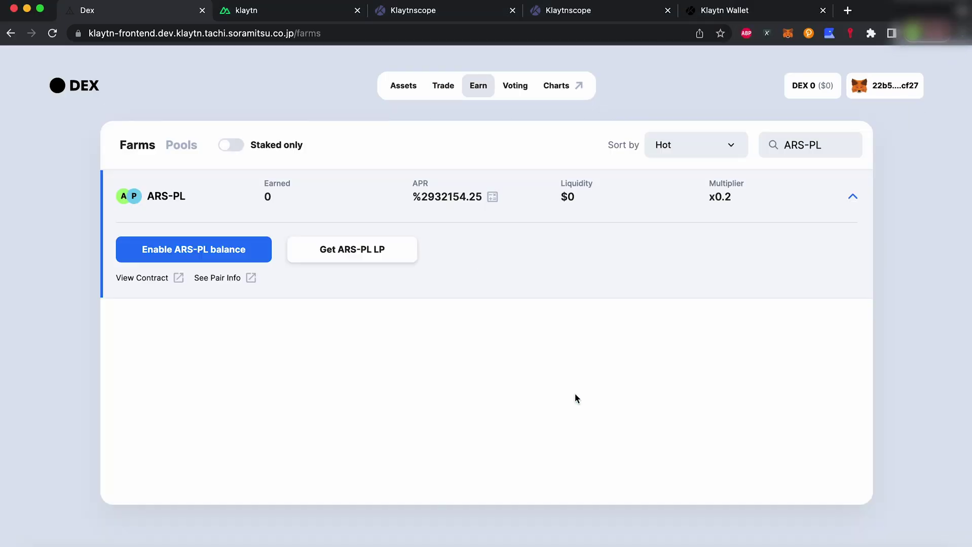
# Enable the ARS-PL LP balance and stake all 18.2752564974 LP tokens in the farm.
pyautogui.click(218, 251)
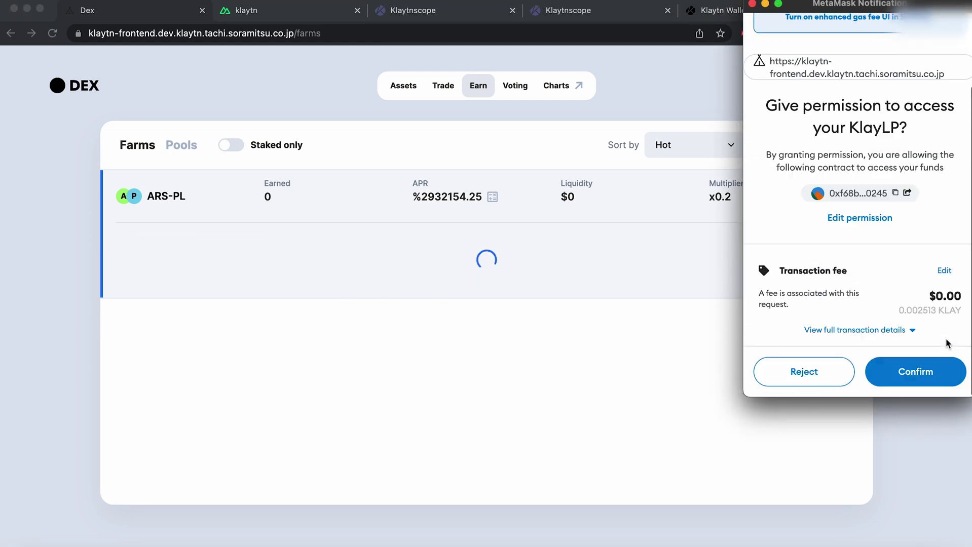
pyautogui.click(935, 385)
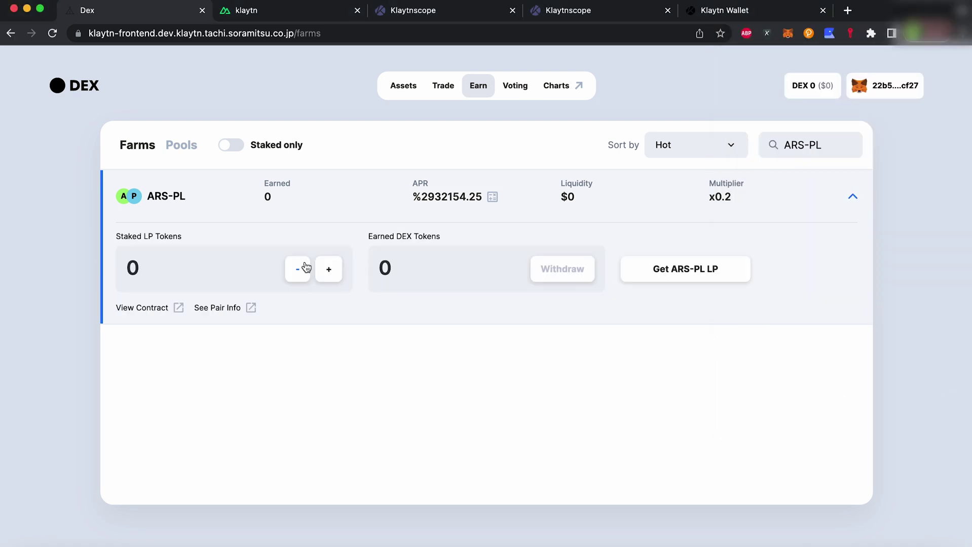
pyautogui.click(329, 269)
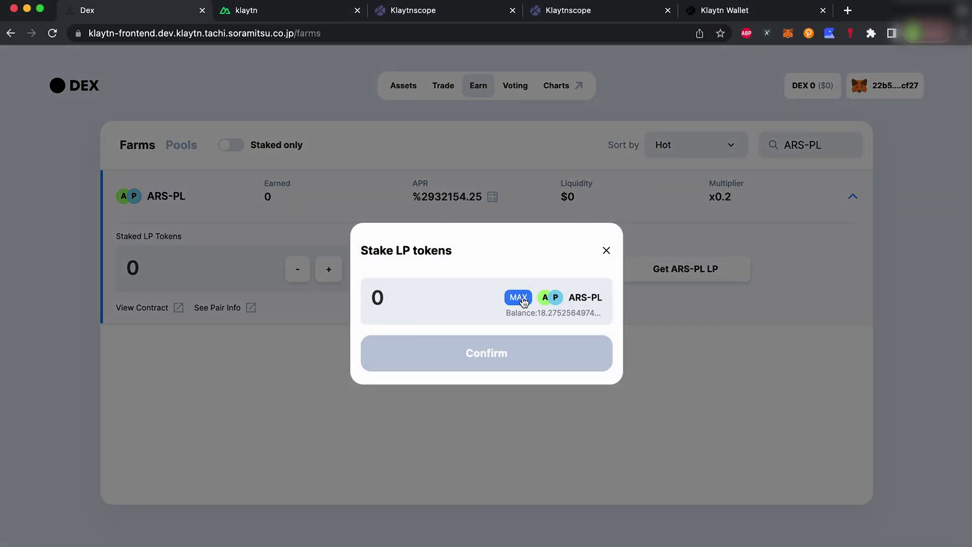
pyautogui.click(517, 298)
pyautogui.click(532, 356)
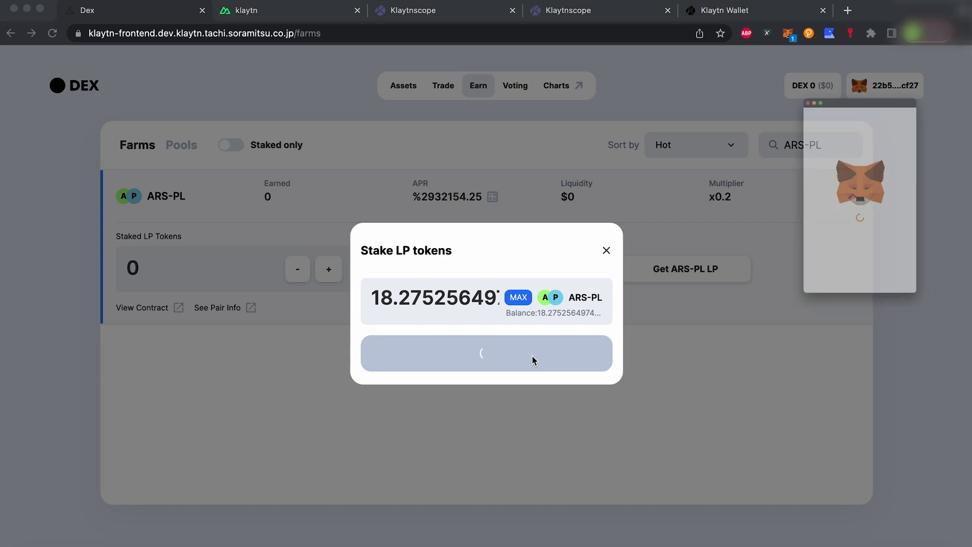
pyautogui.scroll(-3, 861, 304)
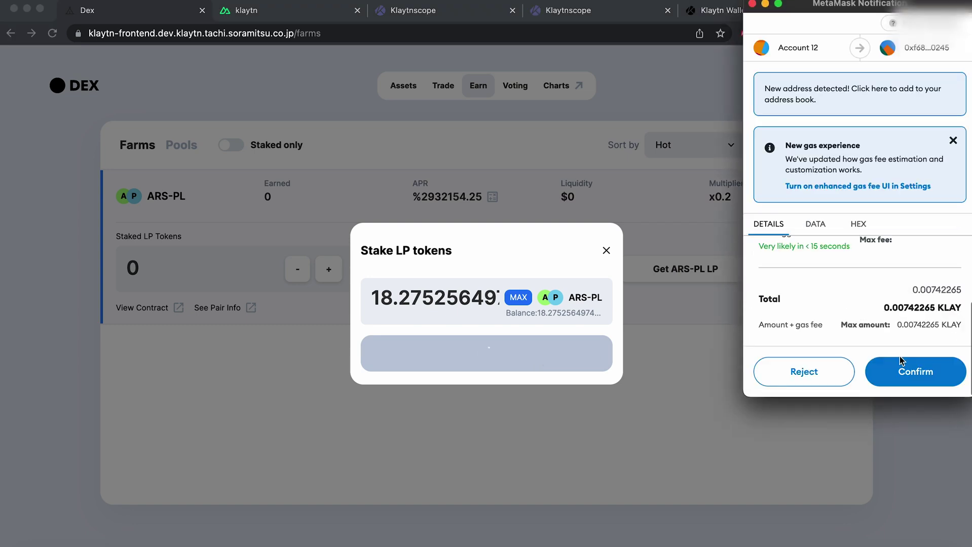
pyautogui.click(915, 373)
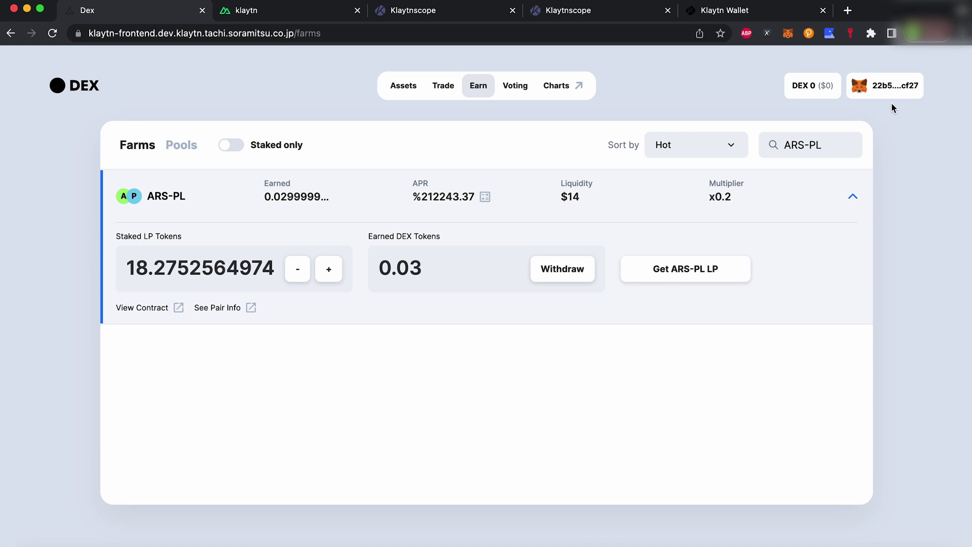
# Withdraw the 1.09 earned DEX rewards from the ARS-PL farm.
pyautogui.click(849, 145)
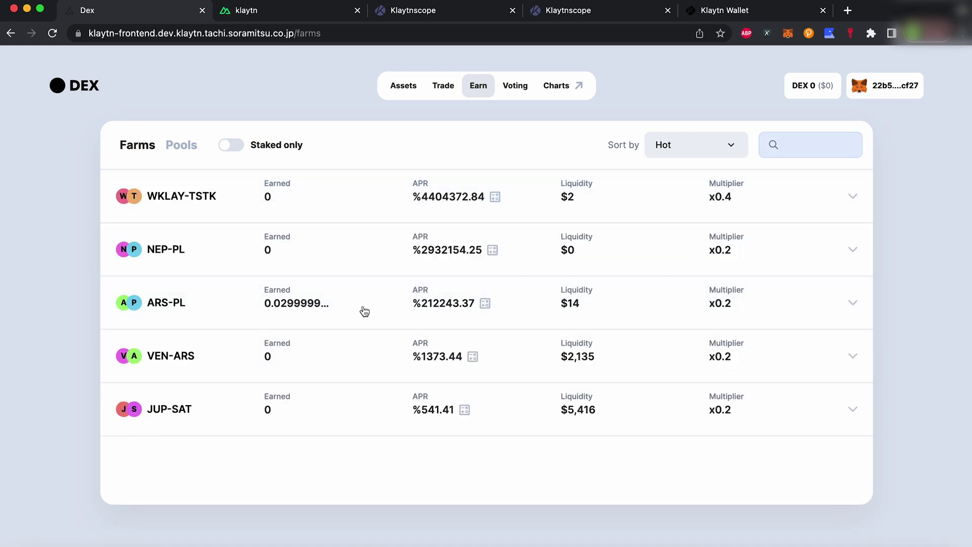
pyautogui.click(338, 317)
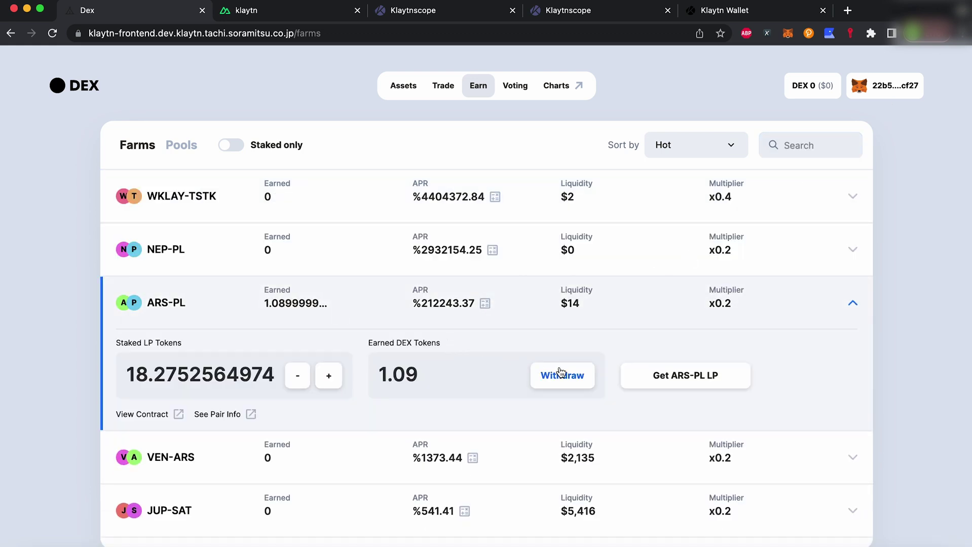
pyautogui.click(560, 375)
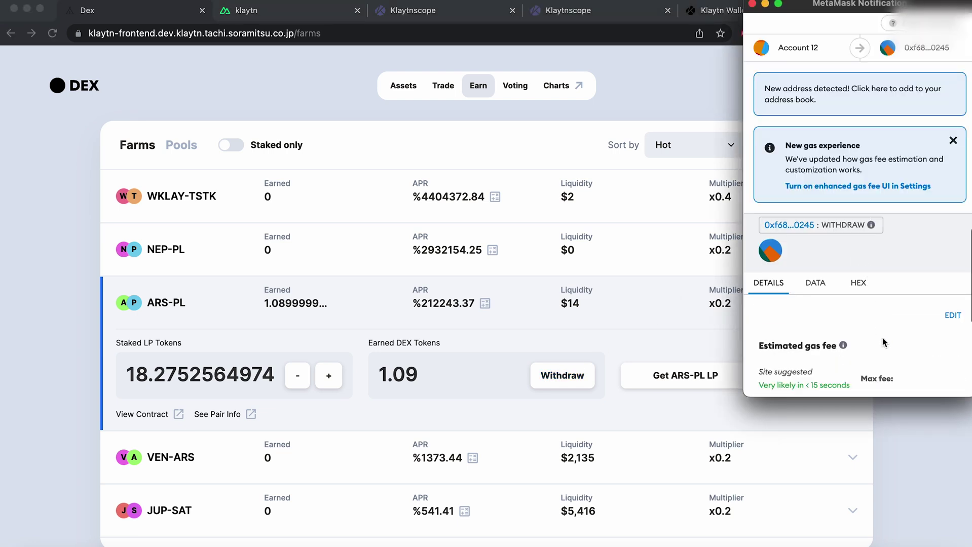
pyautogui.click(902, 376)
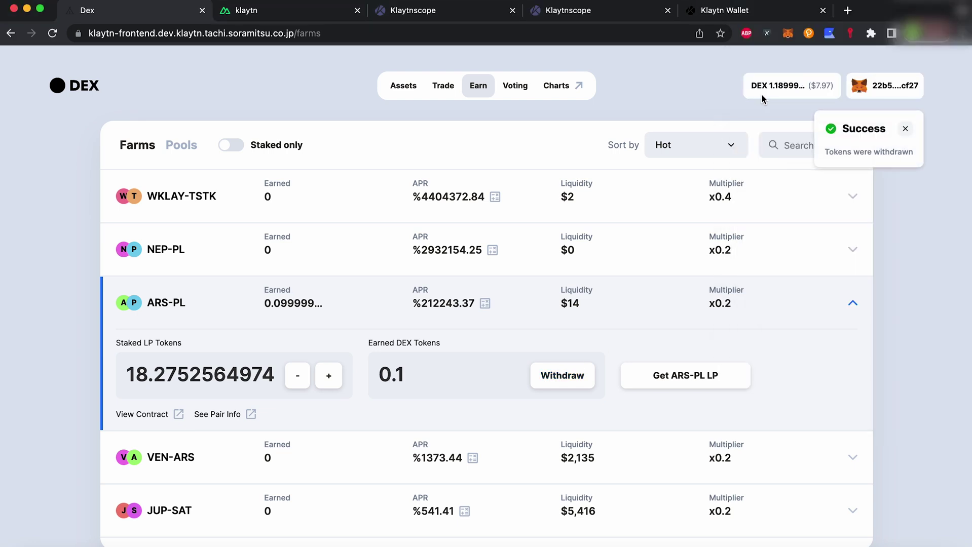
pyautogui.click(906, 130)
# Open the Create new farming pool proposal's vote link in a new Snapshot tab.
pyautogui.click(502, 91)
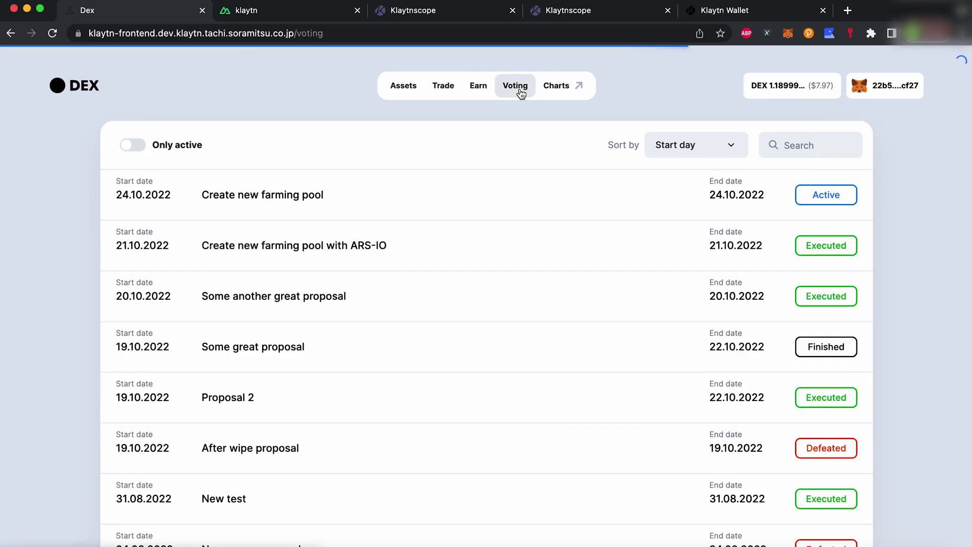
pyautogui.click(333, 194)
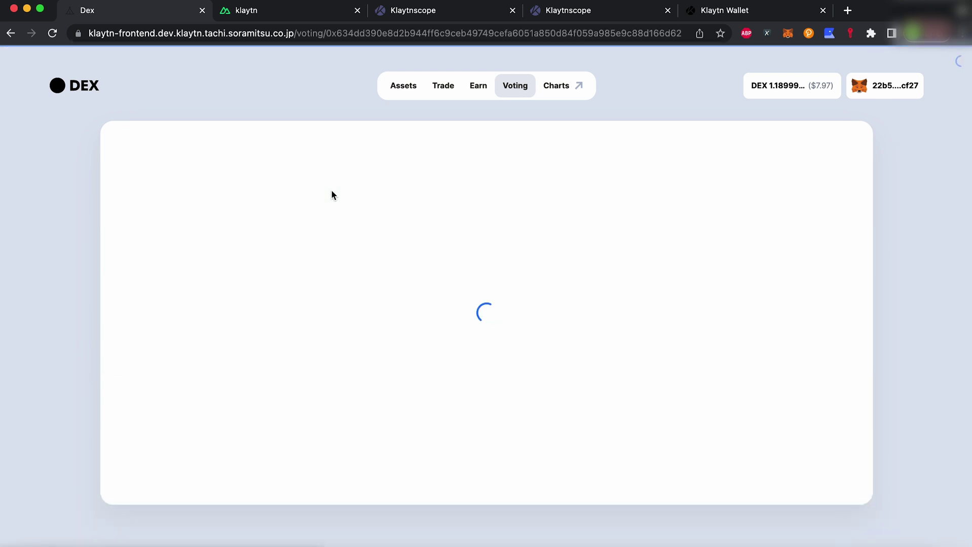
pyautogui.rightClick(260, 239)
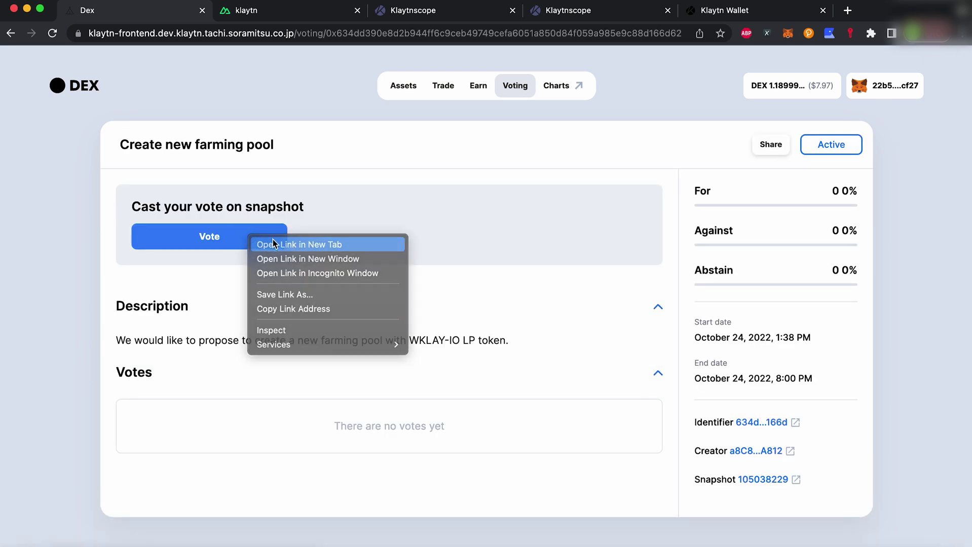
pyautogui.click(272, 243)
pyautogui.click(258, 10)
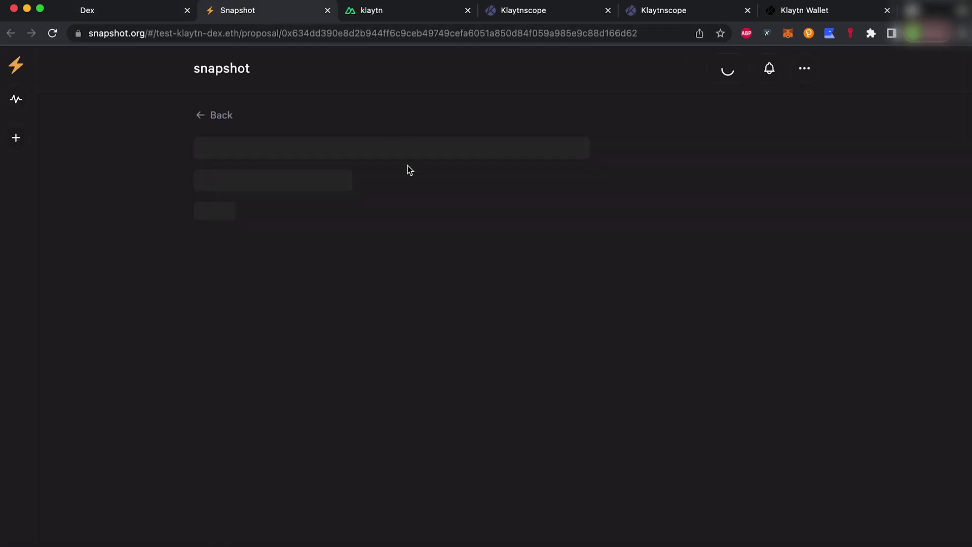
# Draft test-klaytn-dex proposal 'Create new farming pool' proposing a WKLAY-IO LP farm, then continue.
pyautogui.click(219, 118)
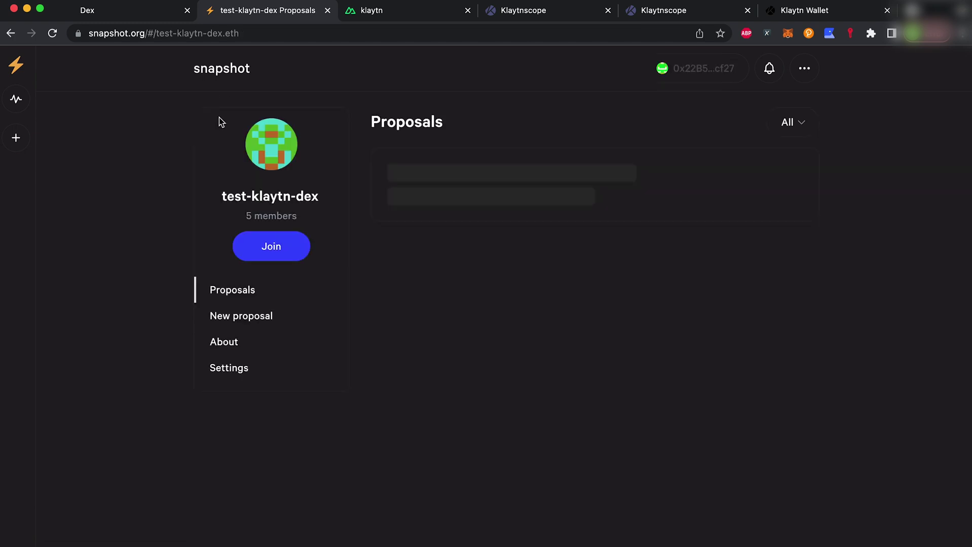
pyautogui.click(262, 316)
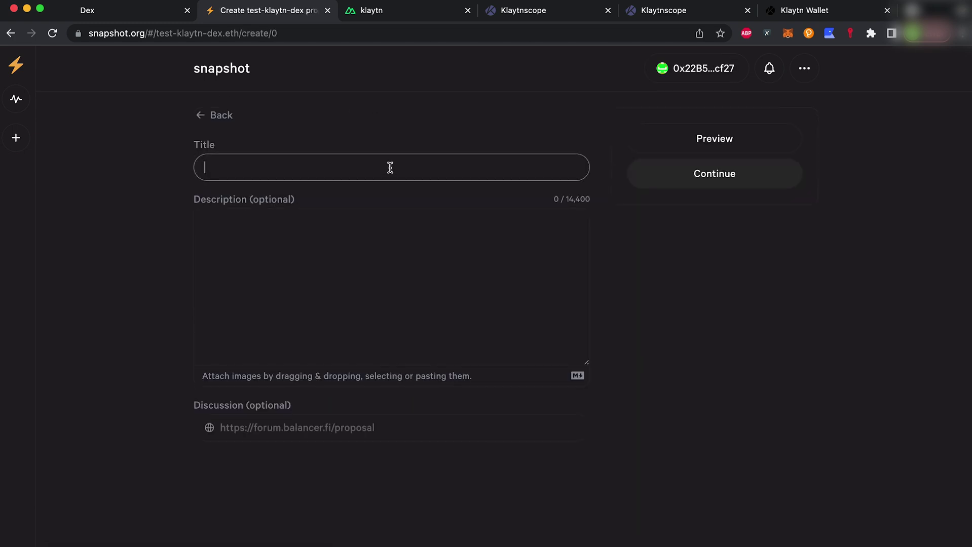
pyautogui.write('Create')
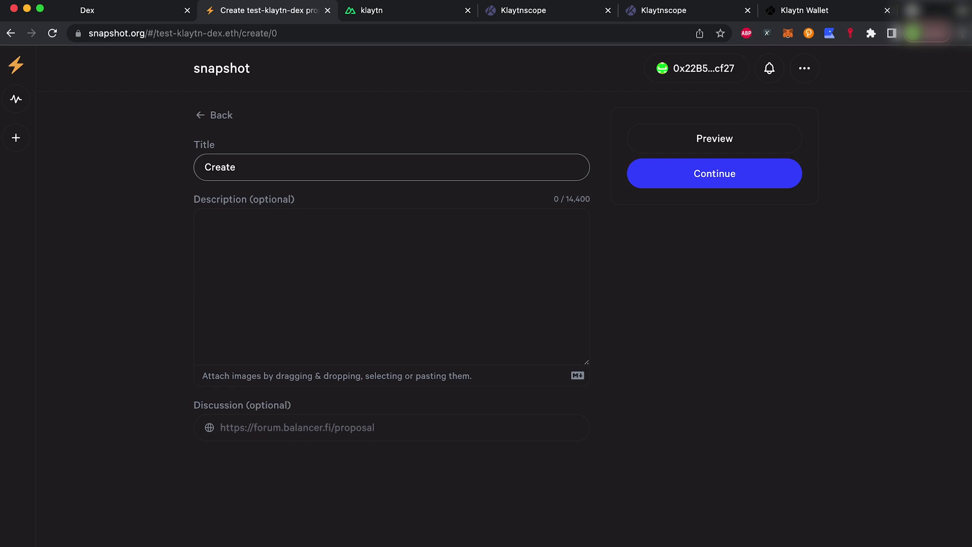
pyautogui.write(' new farming pool')
pyautogui.press('Tab')
pyautogui.write('We would like to propose the creation of new farming pool with WKLAY-IO LP token.')
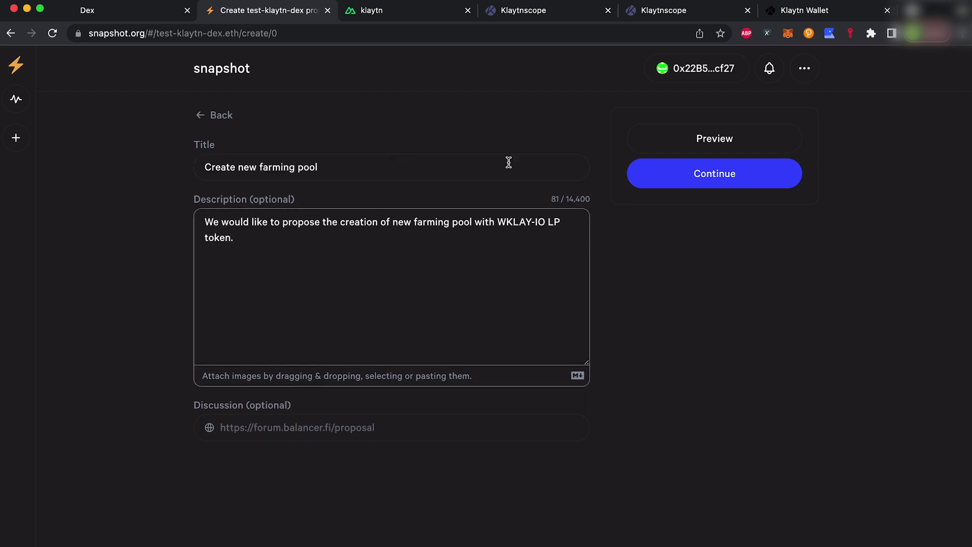
pyautogui.click(701, 188)
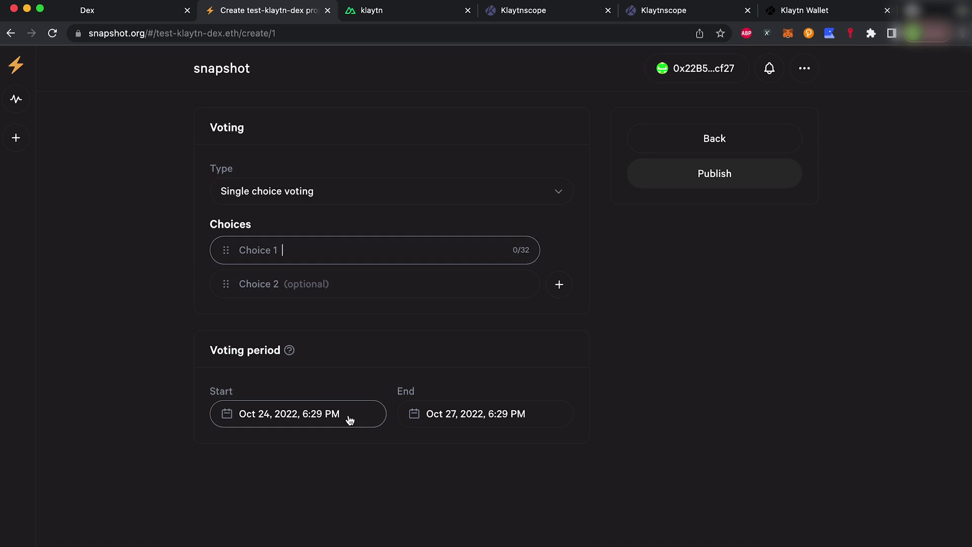
# Switch the proposal to Basic voting with For, Against and Abstain choices.
pyautogui.click(354, 191)
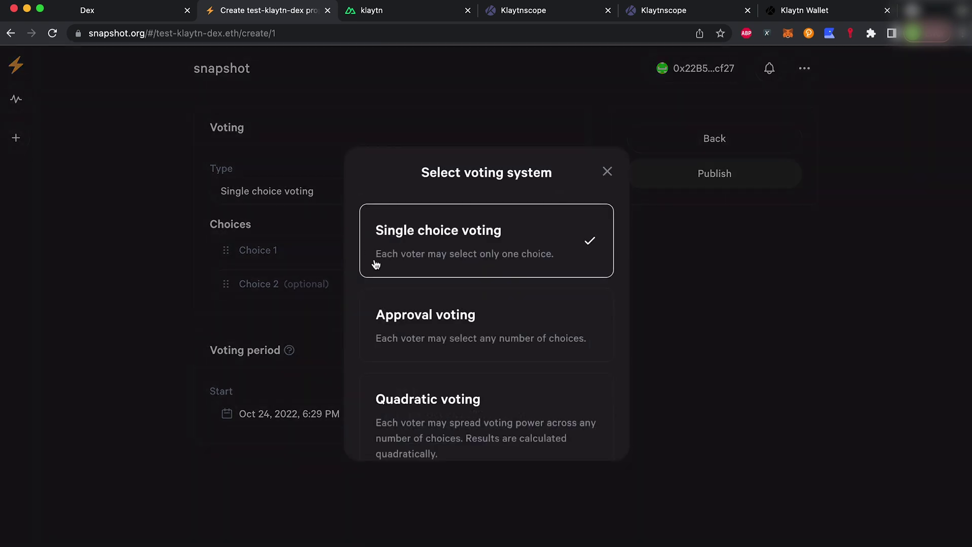
pyautogui.scroll(-5, 448, 332)
pyautogui.click(452, 398)
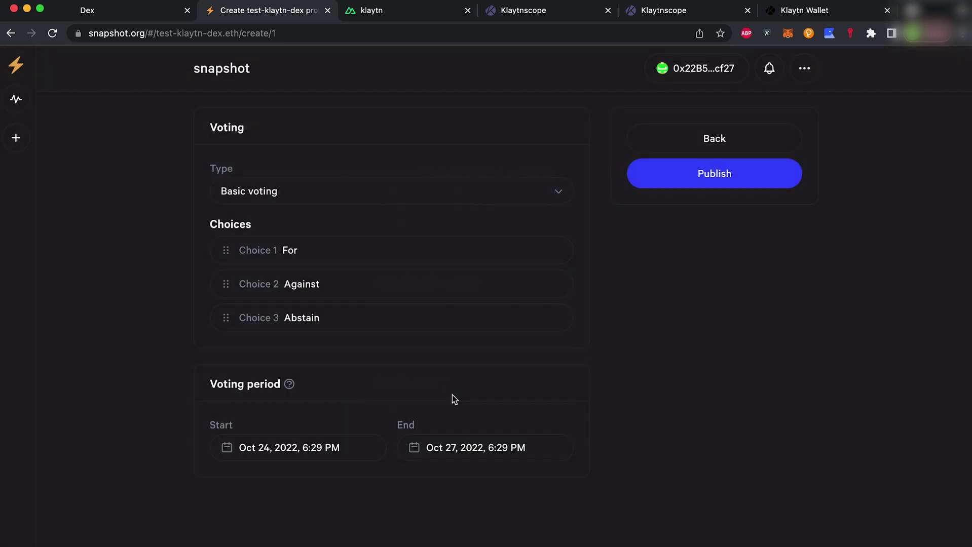
pyautogui.click(359, 447)
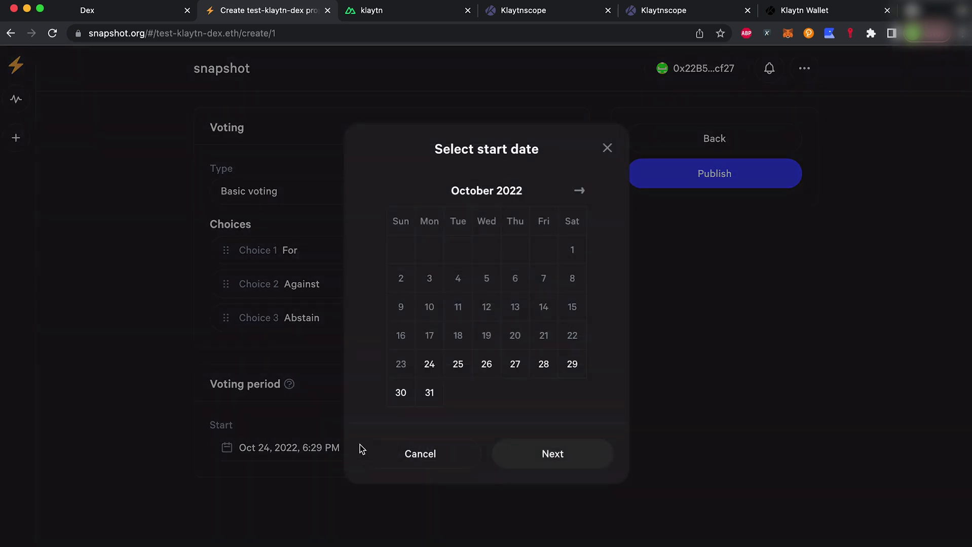
# Publish the proposal and sign the signature request in MetaMask.
pyautogui.click(720, 177)
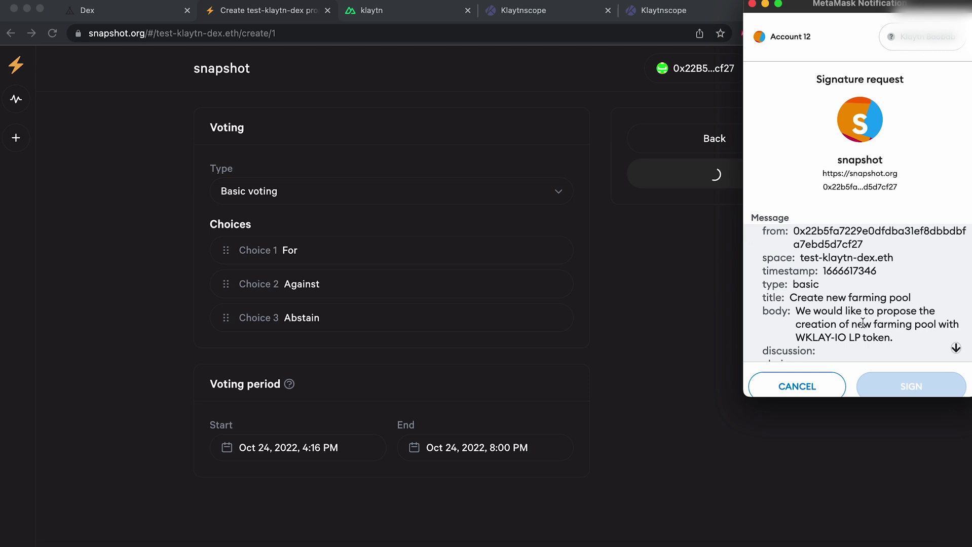
pyautogui.scroll(-5, 900, 349)
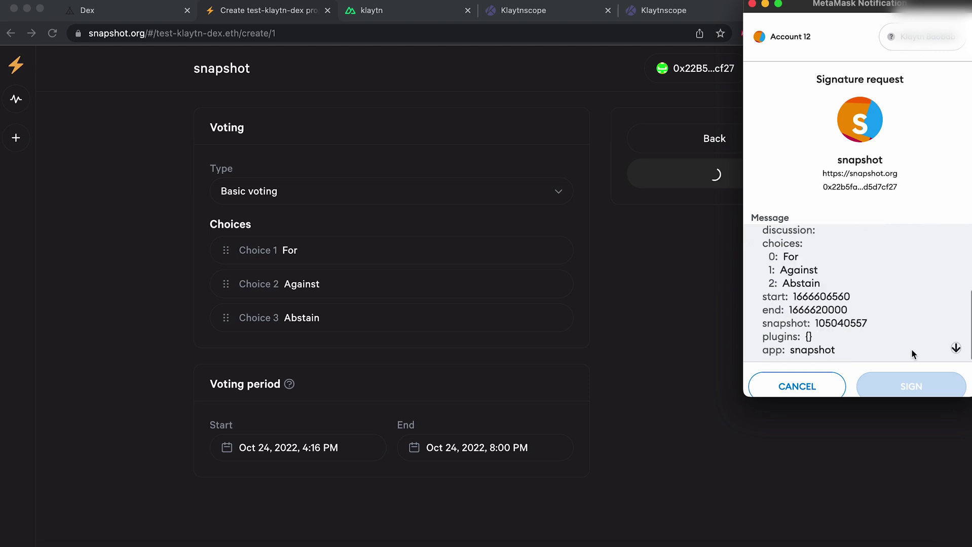
pyautogui.scroll(-1, 911, 348)
pyautogui.click(955, 333)
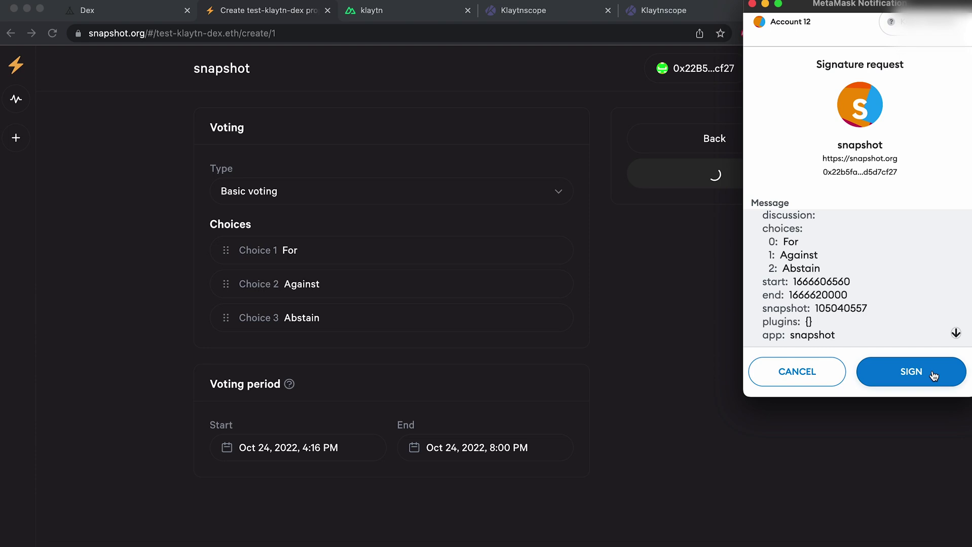
pyautogui.click(934, 375)
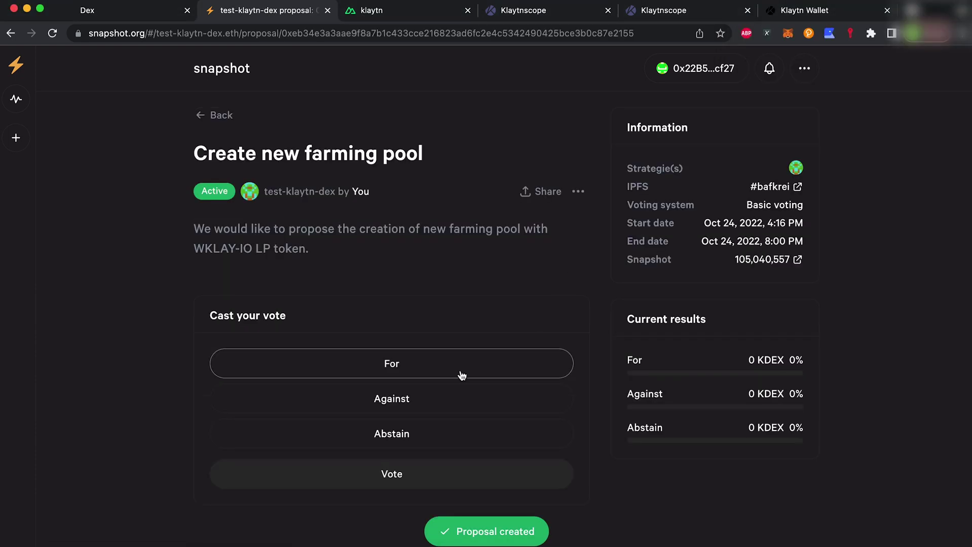
# Try a For vote, cancel it because voting power is uncalculated, and return to the space.
pyautogui.click(447, 371)
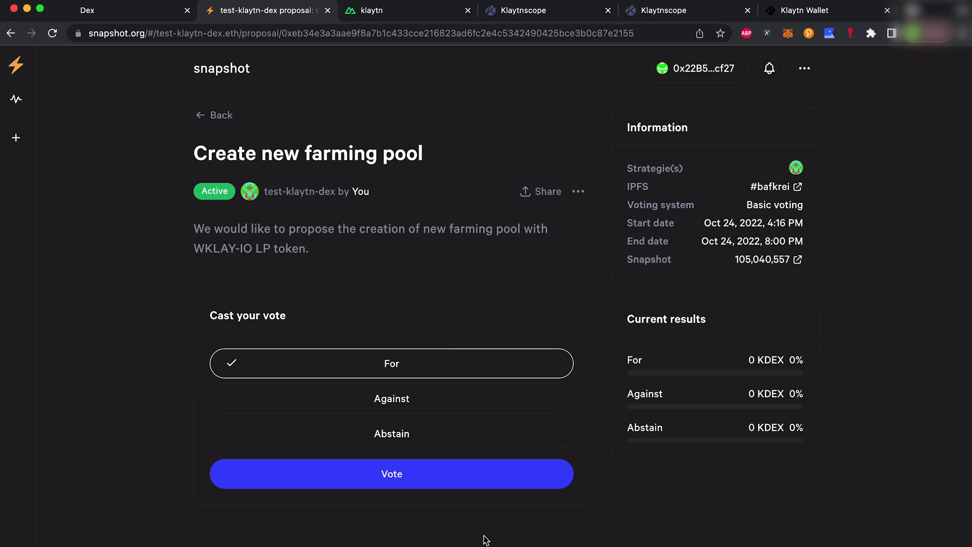
pyautogui.click(452, 485)
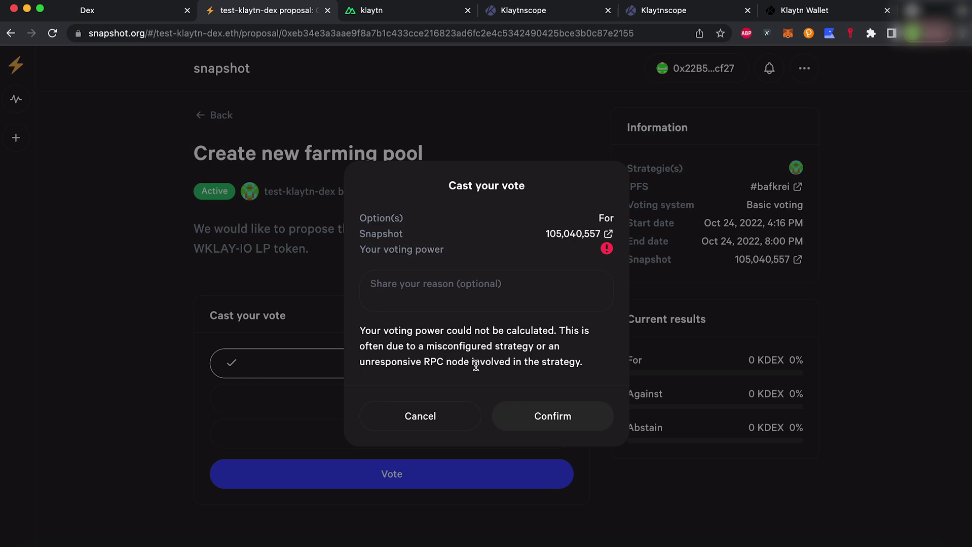
pyautogui.click(458, 405)
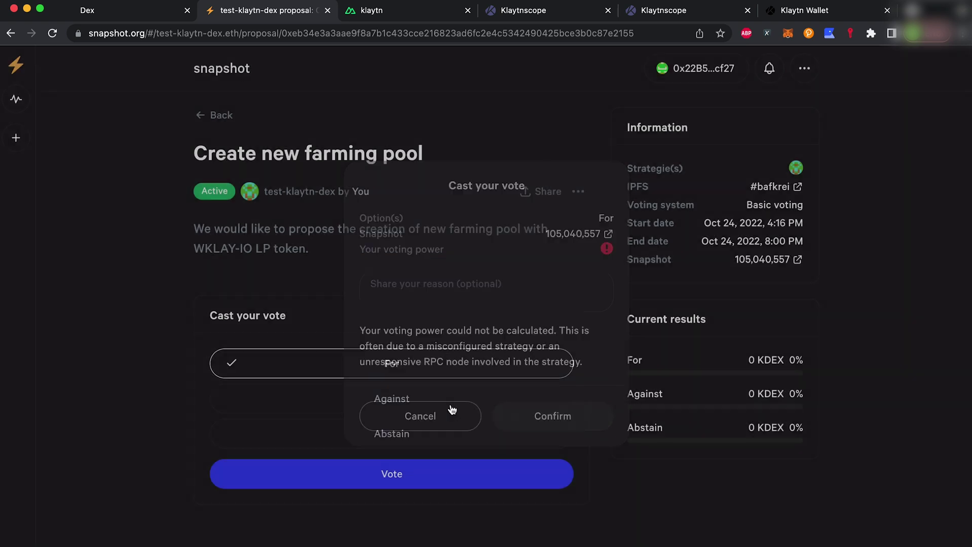
pyautogui.click(201, 116)
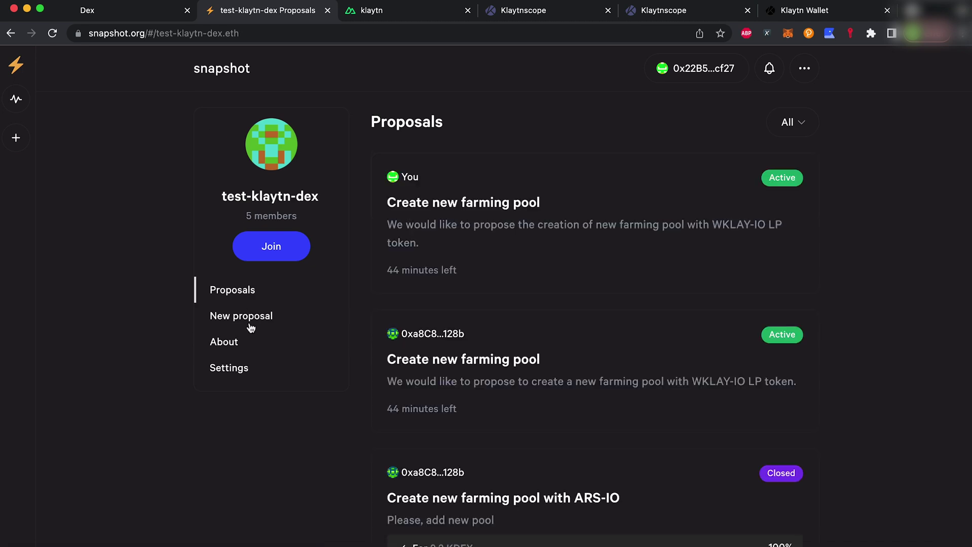
pyautogui.click(242, 342)
# Open the erc20-balance-of strategy test and paste the wallet address into Addresses.
pyautogui.click(505, 216)
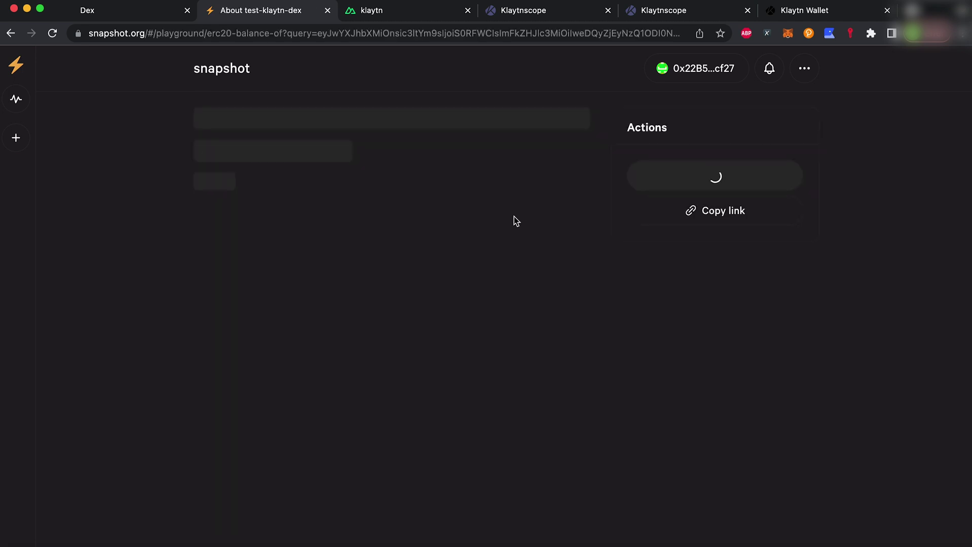
pyautogui.click(786, 35)
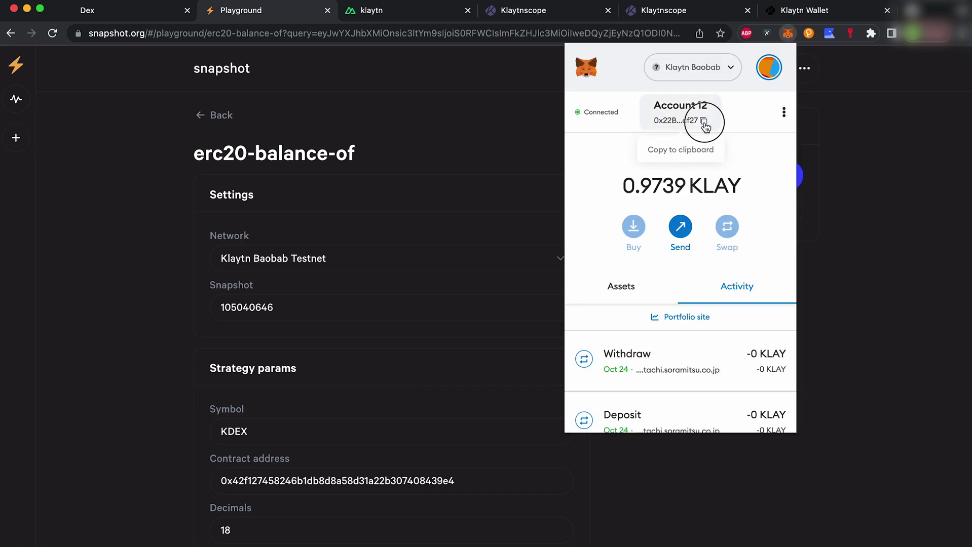
pyautogui.click(410, 201)
pyautogui.scroll(-4, 409, 200)
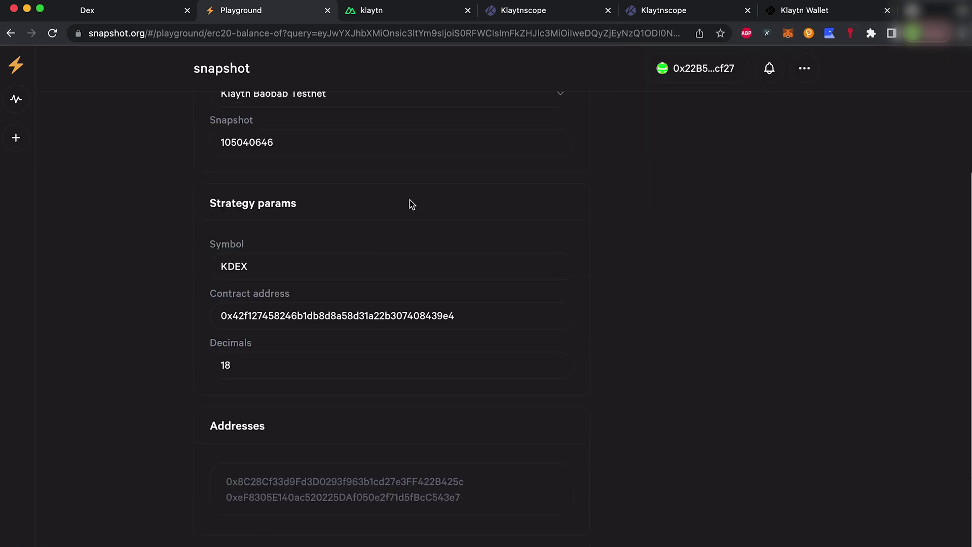
pyautogui.click(288, 481)
pyautogui.write('0x22B5fA7229E0dFdBa31ef8dbBDBfa7eBD5D7cf27')
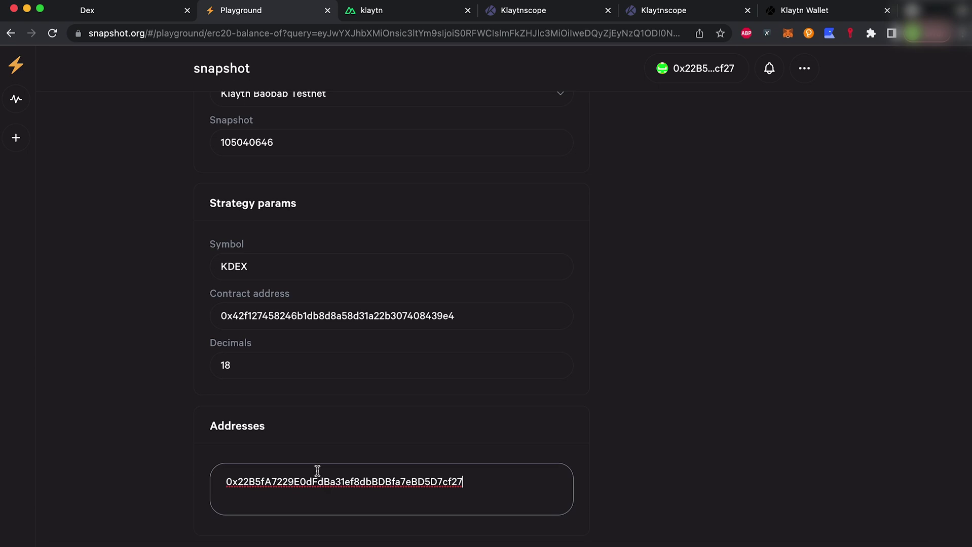
# Run the strategy, check the 1.2 KDEX result, and return to the About page.
pyautogui.scroll(4, 664, 361)
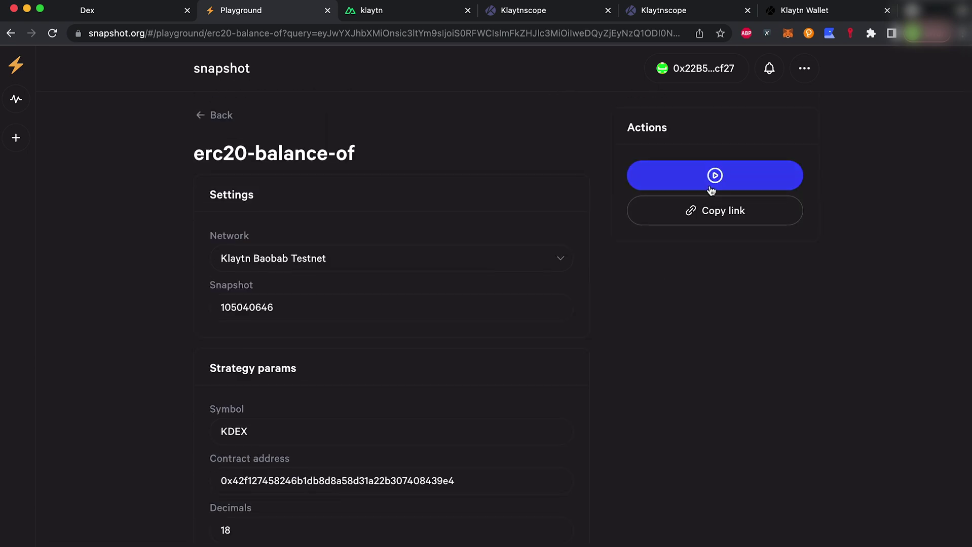
pyautogui.click(714, 177)
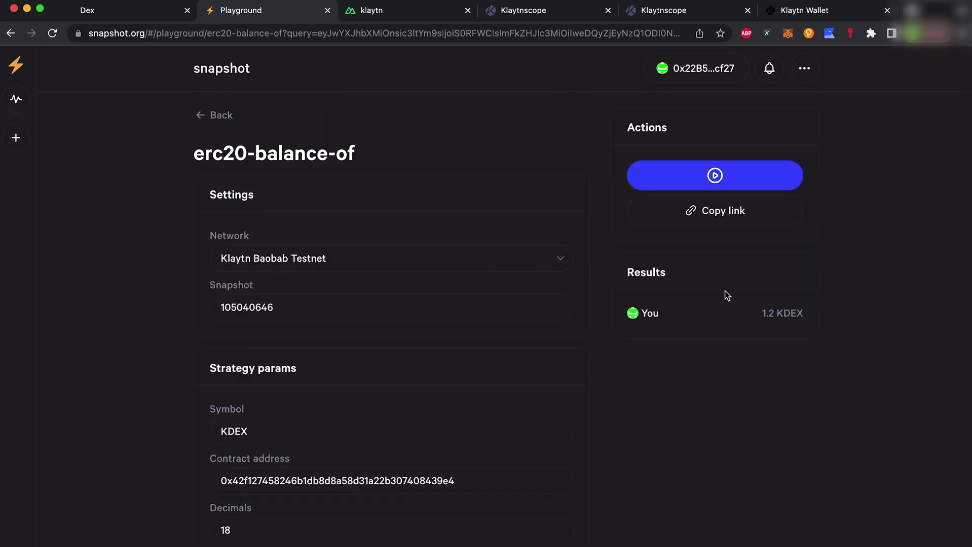
pyautogui.moveTo(788, 316); pyautogui.dragTo(761, 314)
pyautogui.click(851, 300)
pyautogui.click(217, 110)
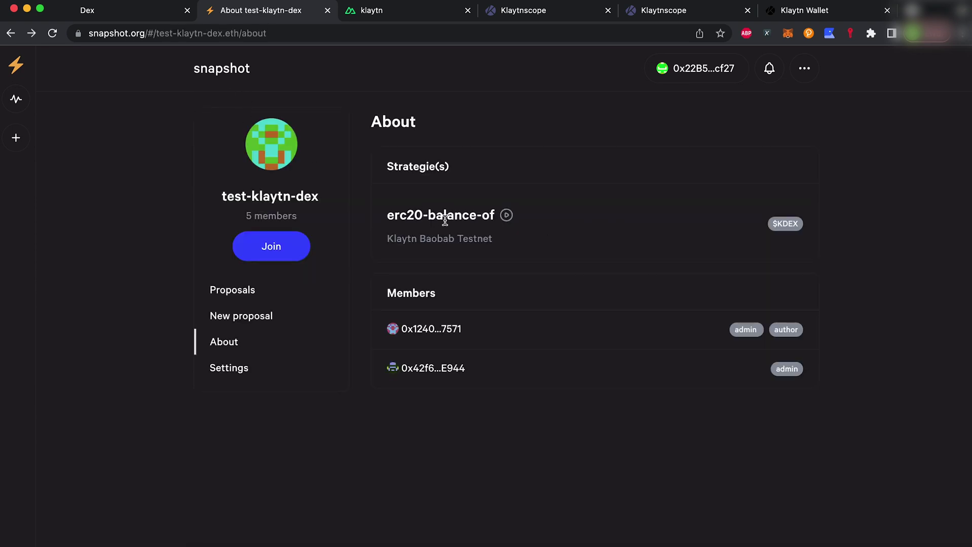
# Cast and sign a 1.2 KDEX For vote on 'Create new farming pool', then open DEX's KDEX pools.
pyautogui.click(260, 290)
pyautogui.click(524, 213)
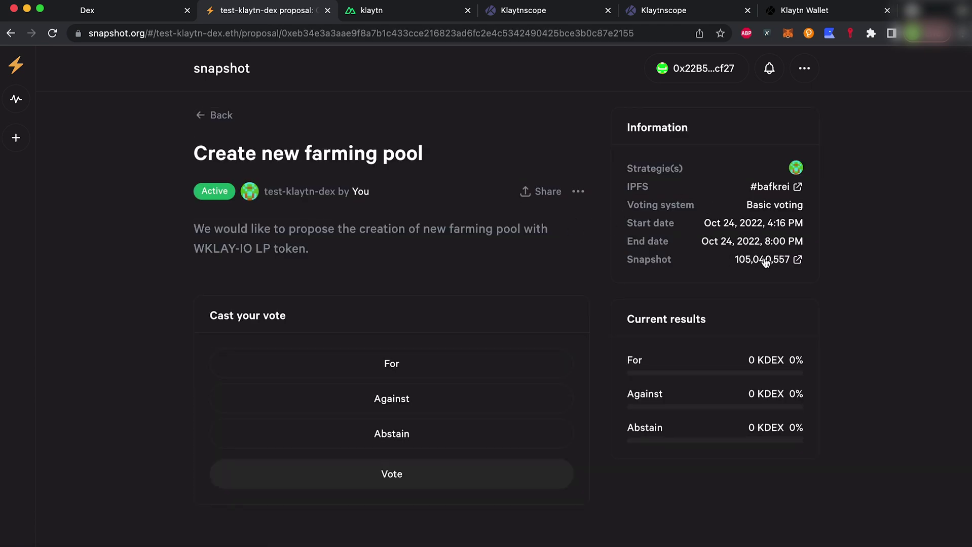
pyautogui.click(389, 363)
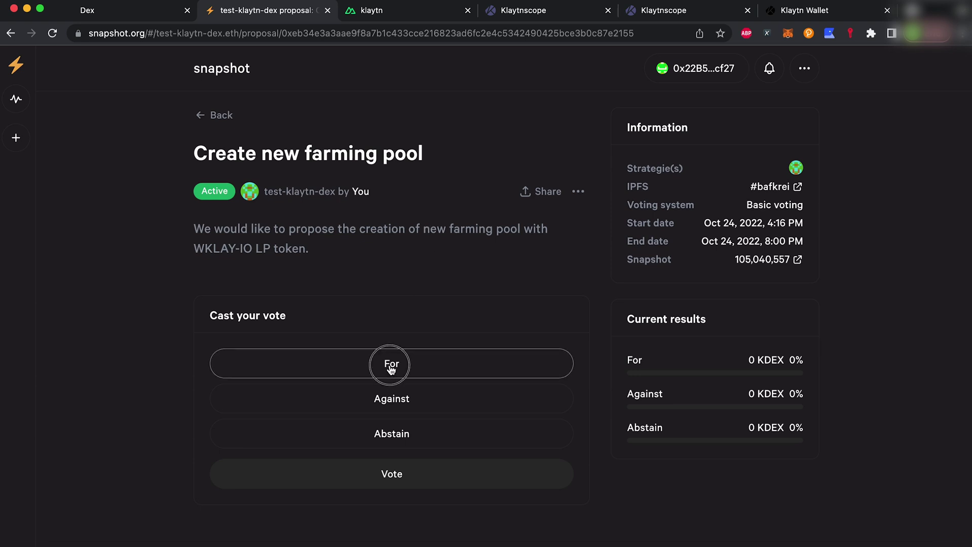
pyautogui.click(395, 475)
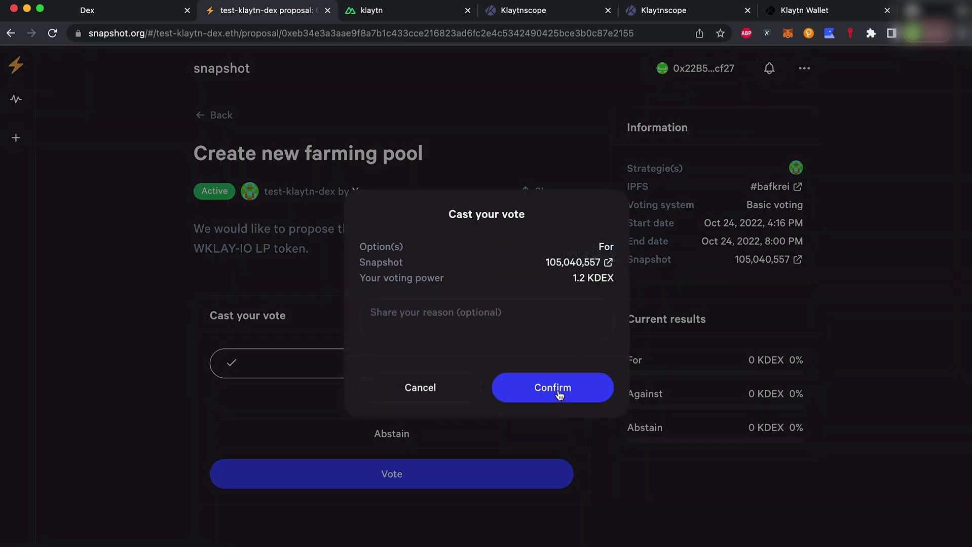
pyautogui.click(558, 391)
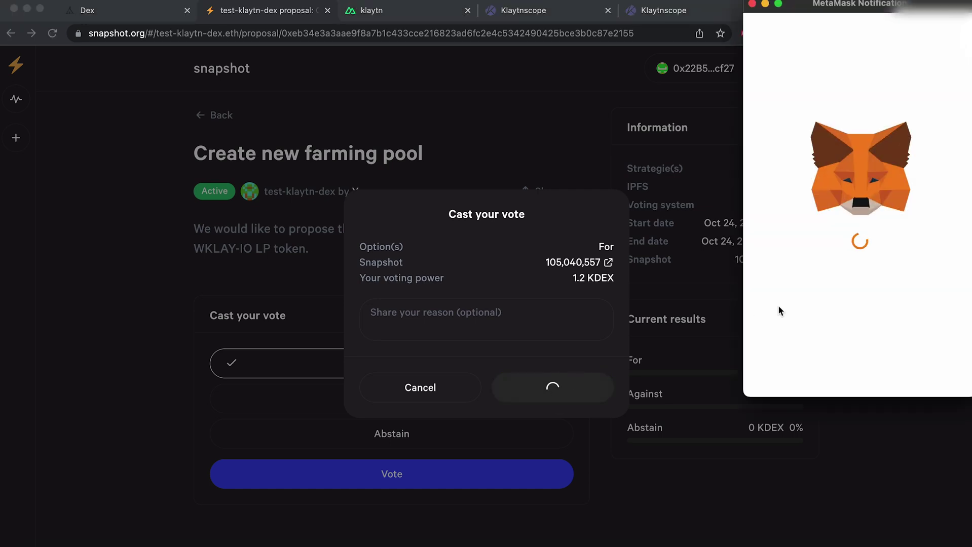
pyautogui.click(956, 348)
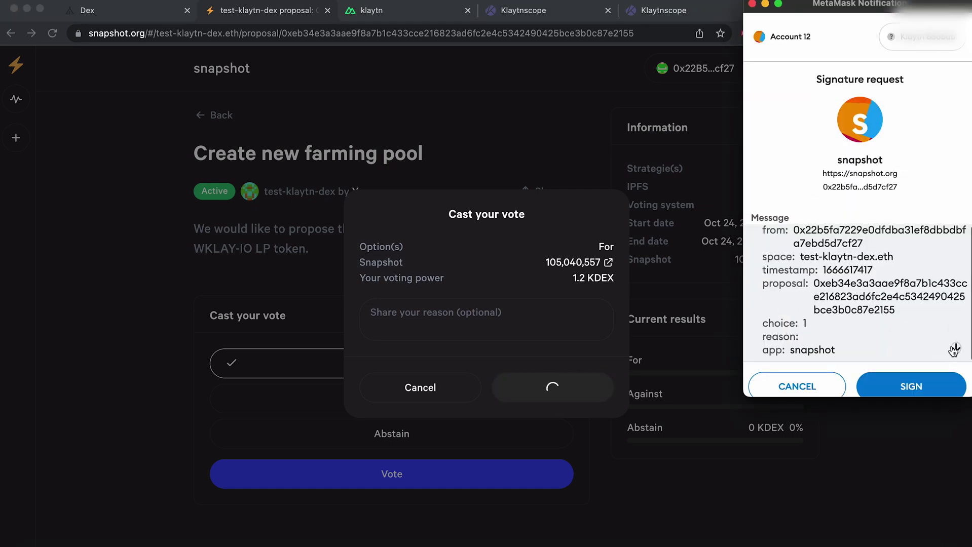
pyautogui.click(931, 387)
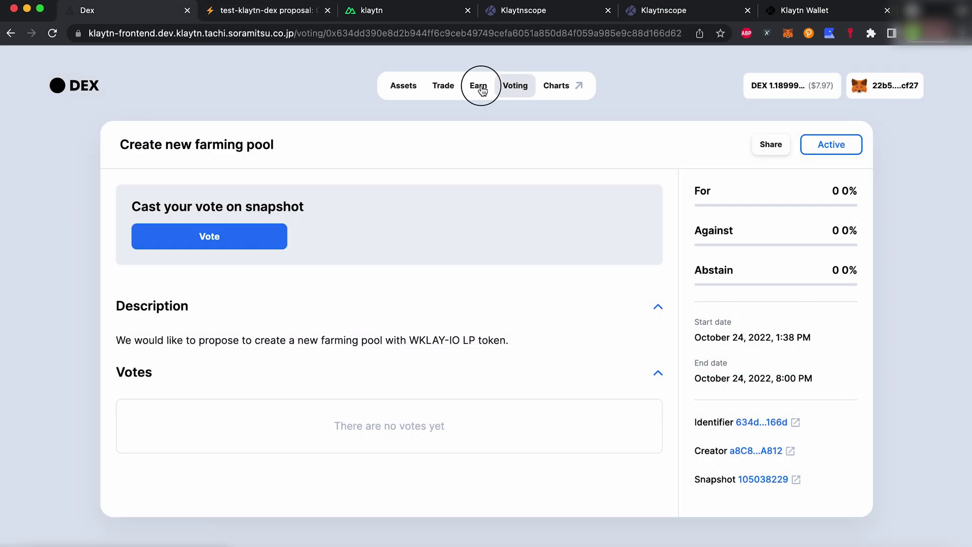
pyautogui.click(478, 85)
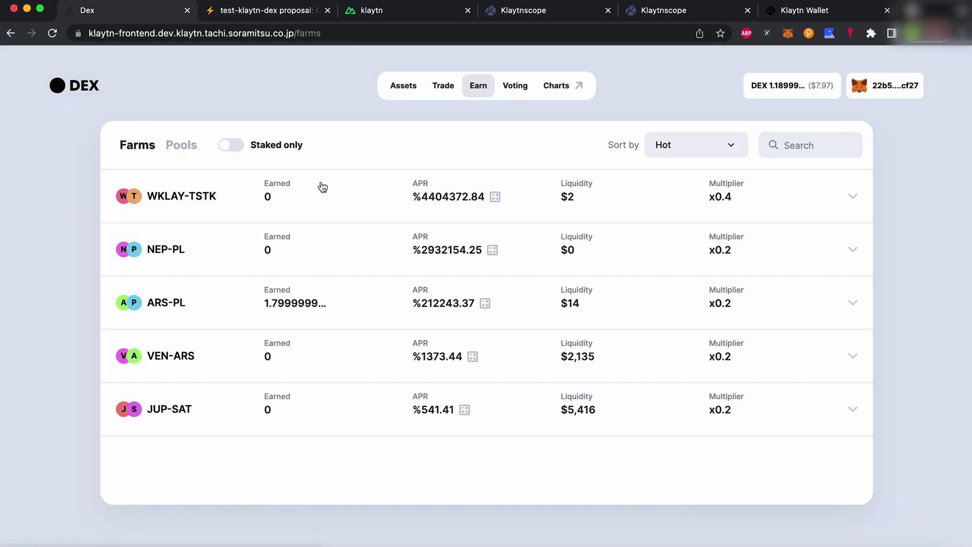
pyautogui.click(183, 146)
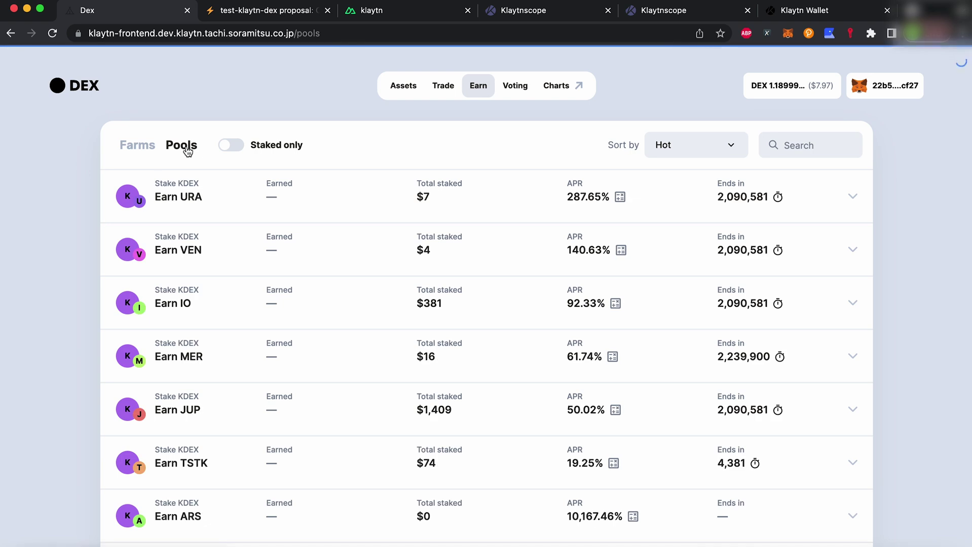
# Enable KDEX for the Earn URA pool and approve the spending permission in MetaMask.
pyautogui.click(303, 196)
pyautogui.click(184, 245)
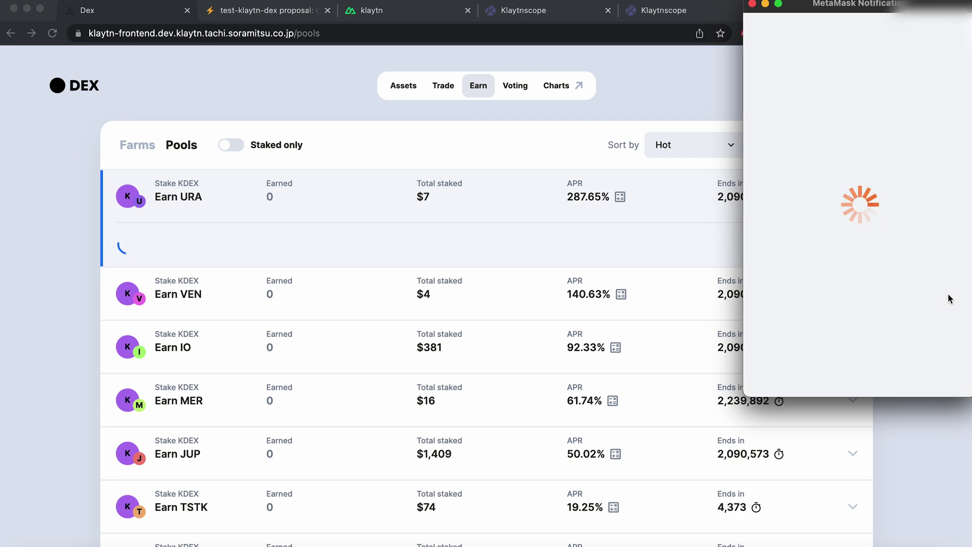
pyautogui.scroll(-3, 933, 339)
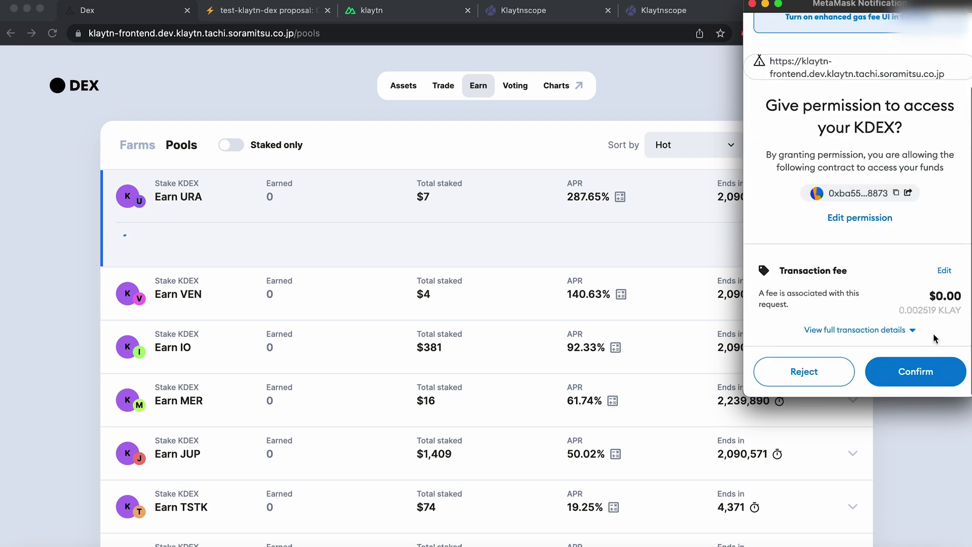
pyautogui.click(924, 372)
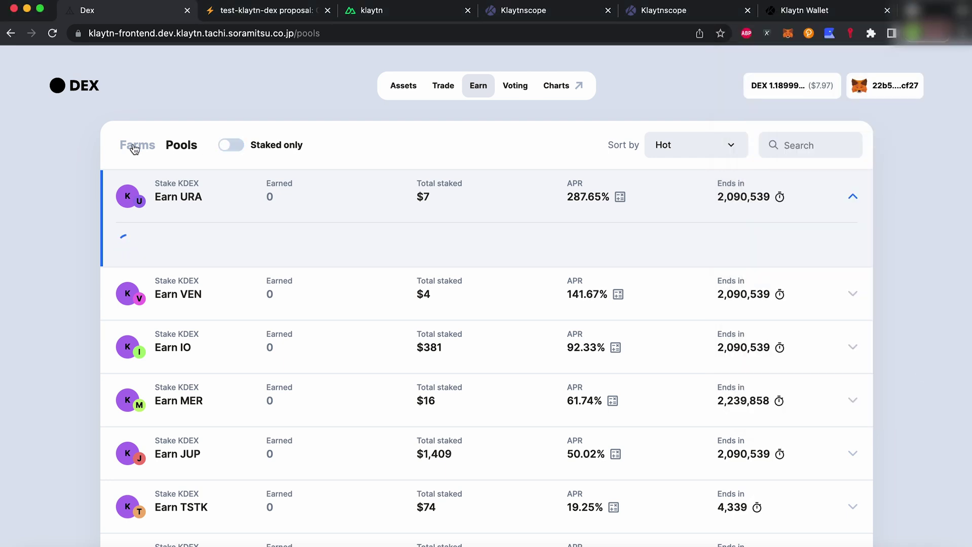
# Stake the maximum 1.19 KDEX in the Earn URA pool and confirm the transaction.
pyautogui.click(404, 272)
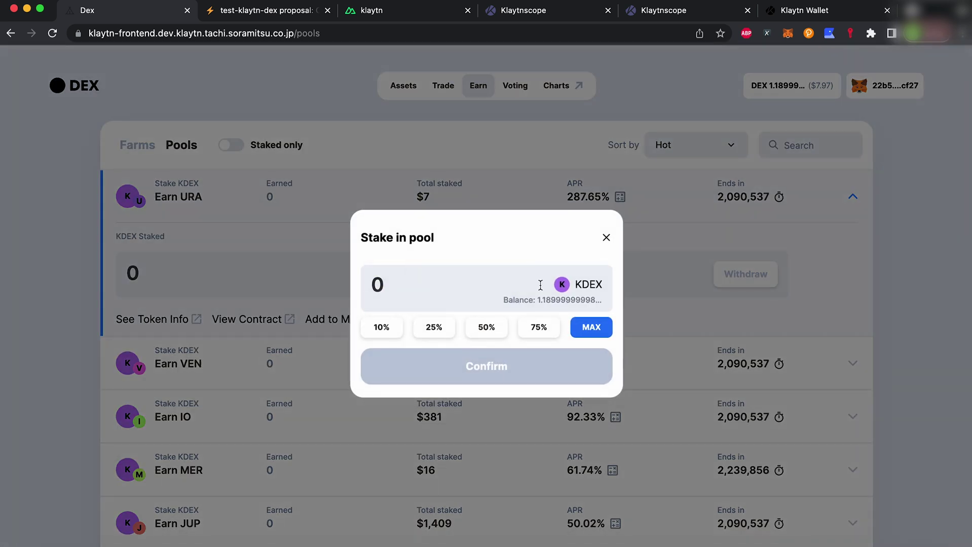
pyautogui.click(588, 326)
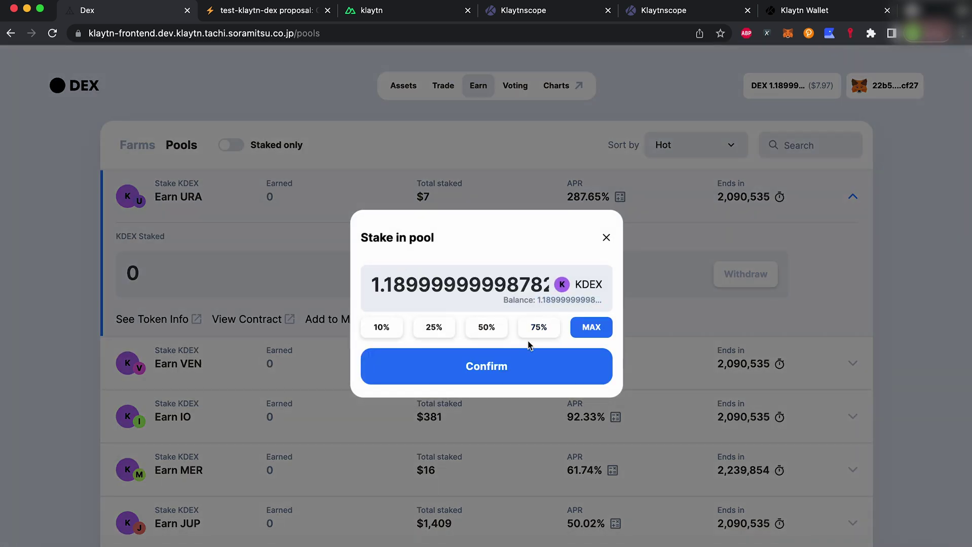
pyautogui.click(517, 358)
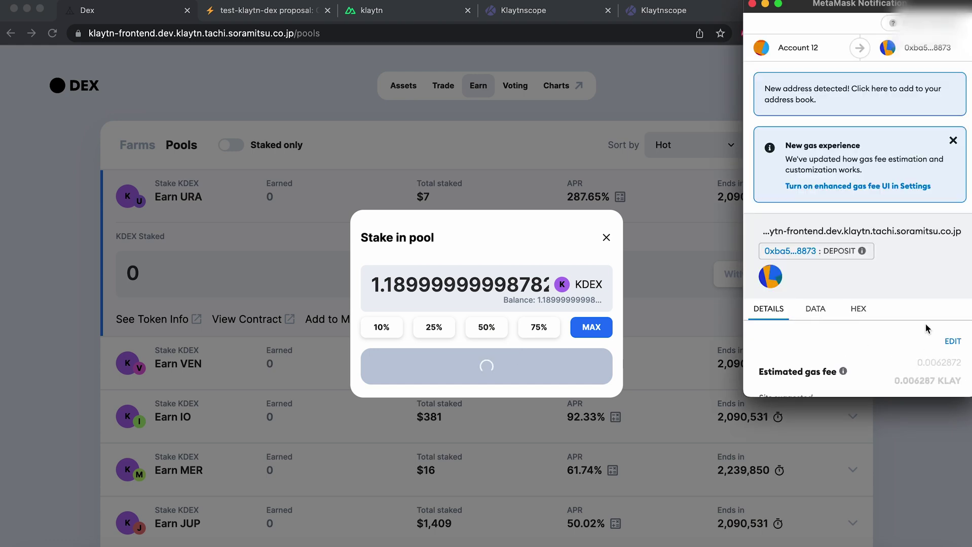
pyautogui.scroll(-3, 925, 319)
pyautogui.click(925, 364)
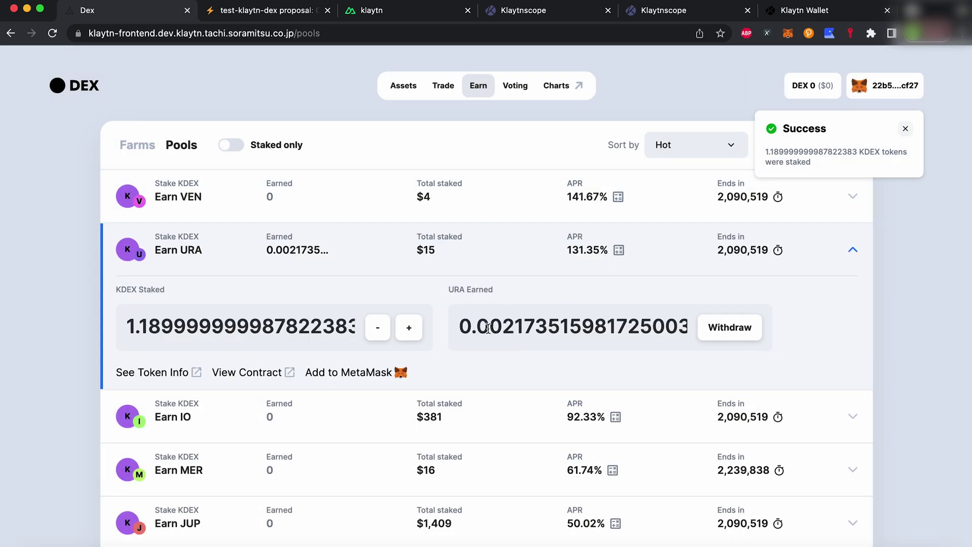
pyautogui.moveTo(454, 287); pyautogui.dragTo(503, 285)
pyautogui.click(510, 287)
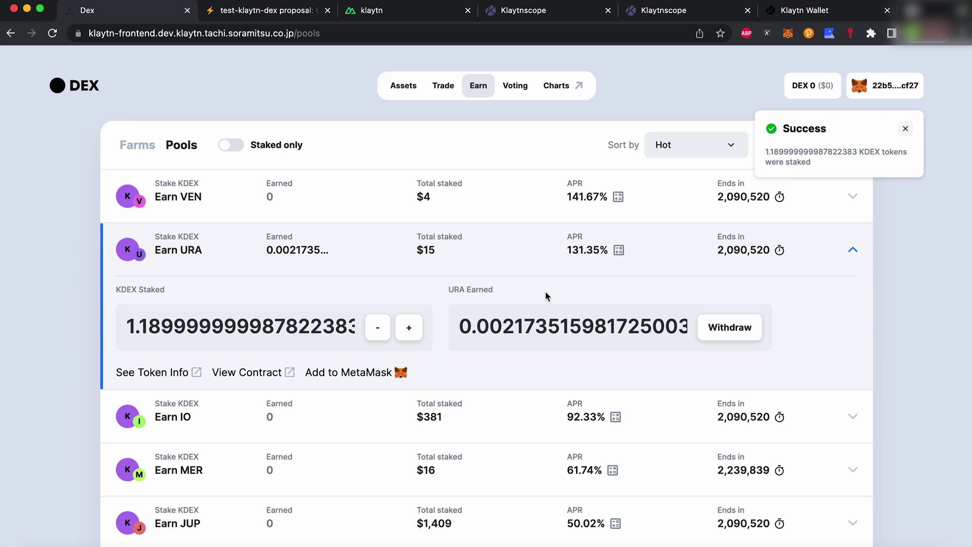